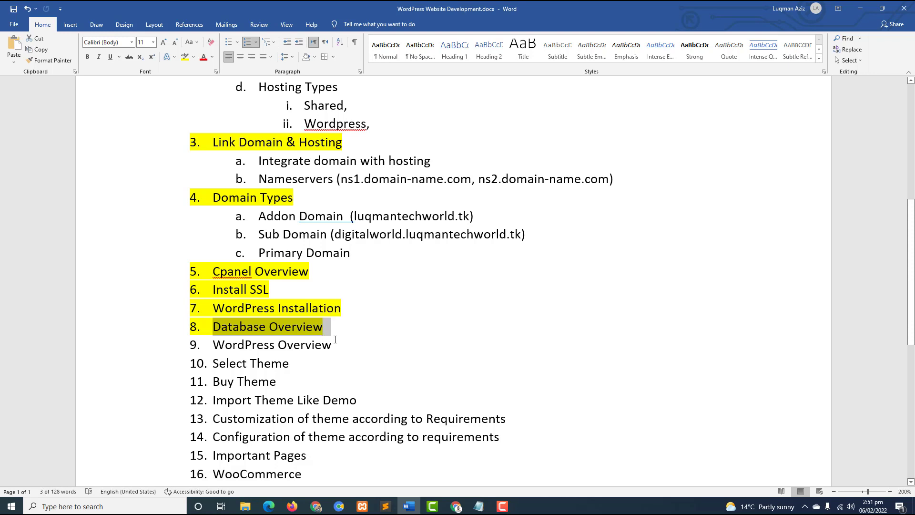
- Highlight list item 9, WordPress Overview, in yellow and add the sub-item "Dashboard" beneath it
triple_click(333, 344)
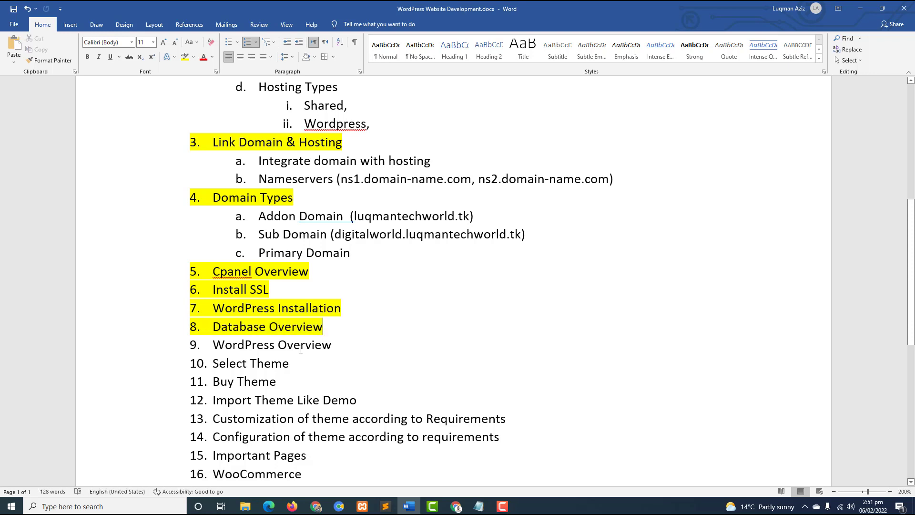
left_click(185, 57)
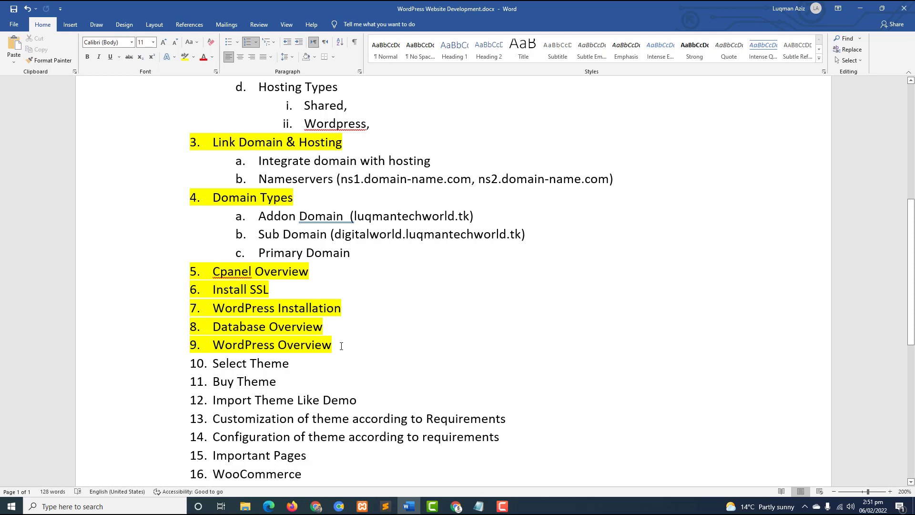
key("Return")
key("Tab")
type("D")
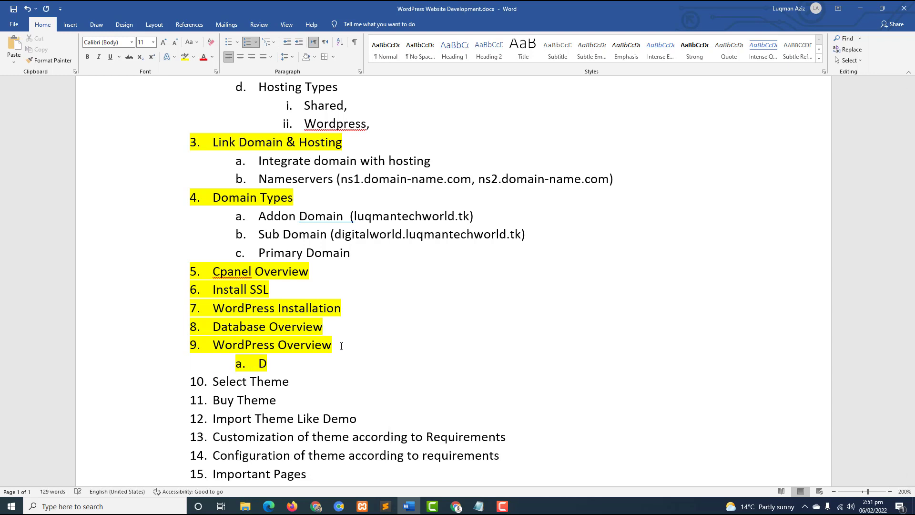
type("ashbaor")
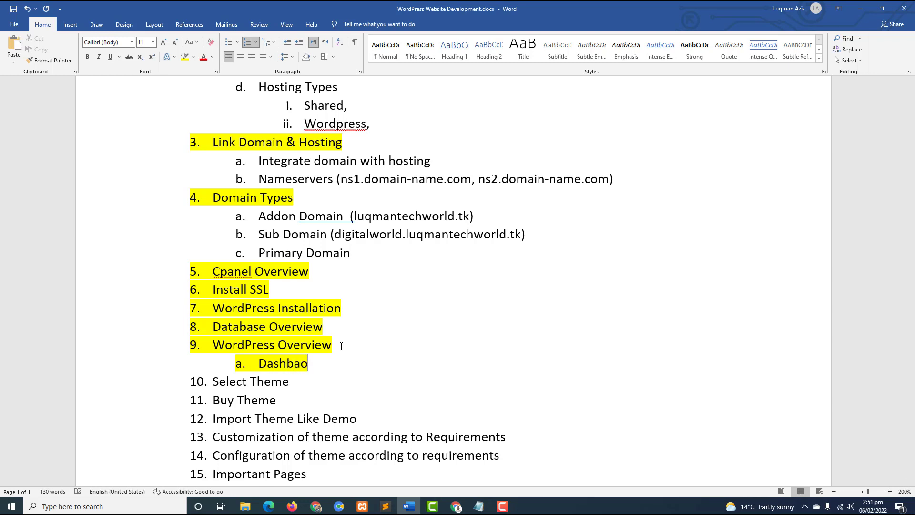
key("BackSpace")
key("BackSpace")
key("BackSpace")
type("oard")
- Add the third-level item "Setting" beneath Dashboard, leaving no empty lines after it
key("Return")
key("Tab")
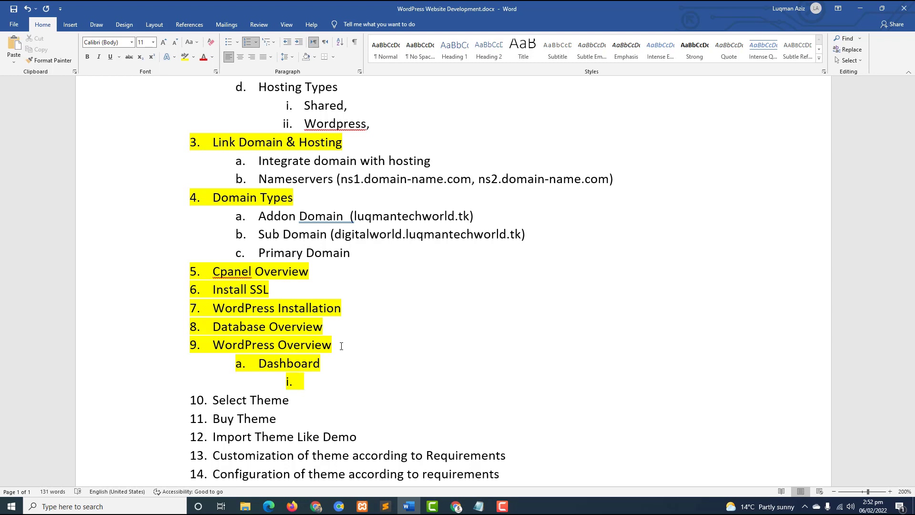
key("shift+Tab")
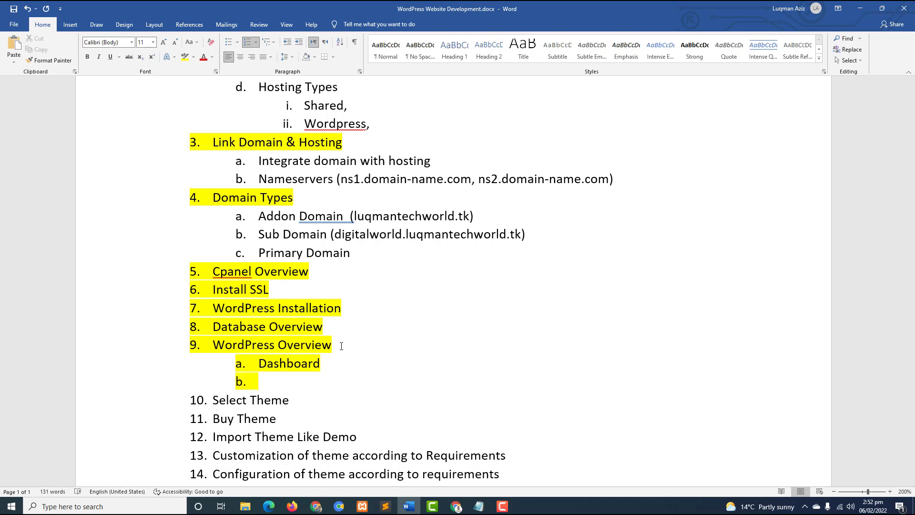
key("Tab")
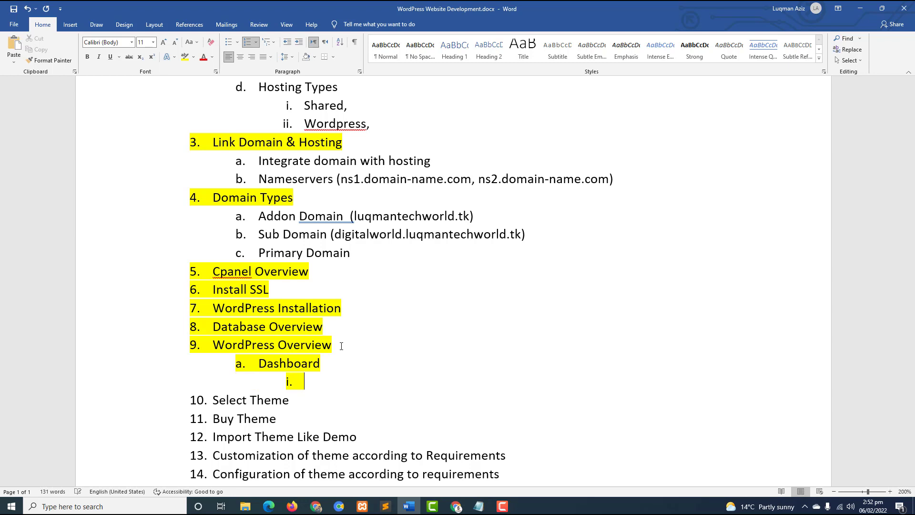
type("Setting")
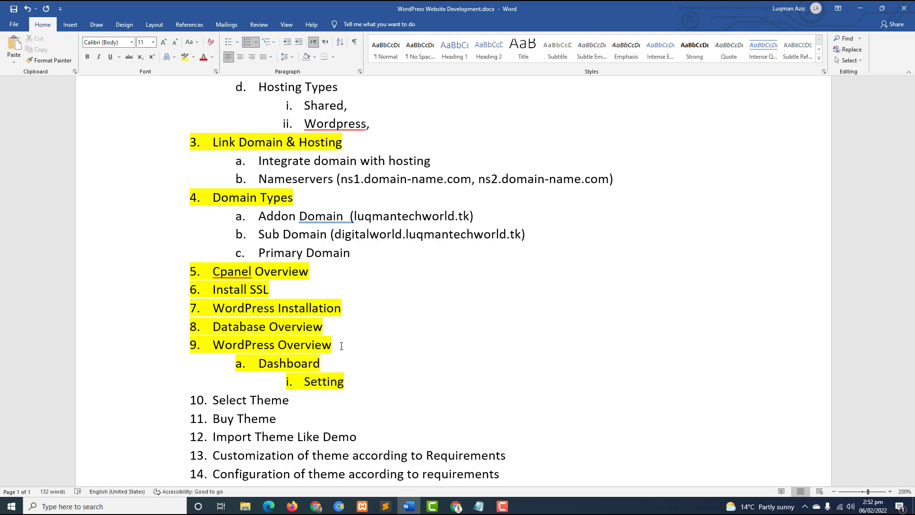
key("Return")
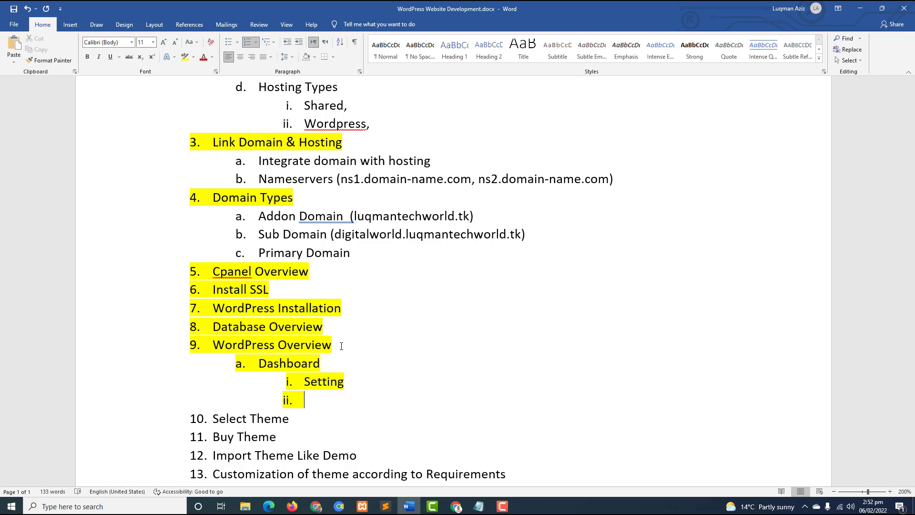
key("Return")
key("Return")
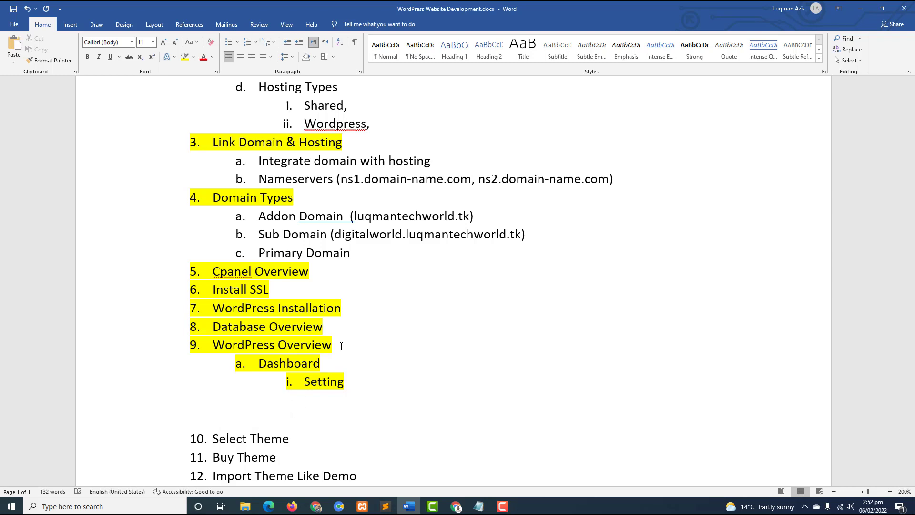
key("BackSpace")
key("BackSpace")
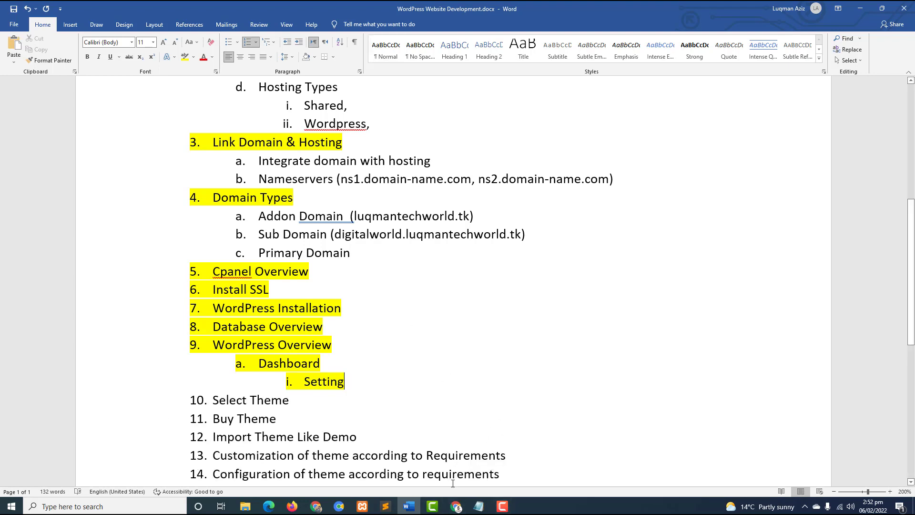
- Switch to Chrome and close the phpMyAdmin, MySQL Databases and cPanel tabs, leaving the WordPress dashboard in view
left_click(456, 506)
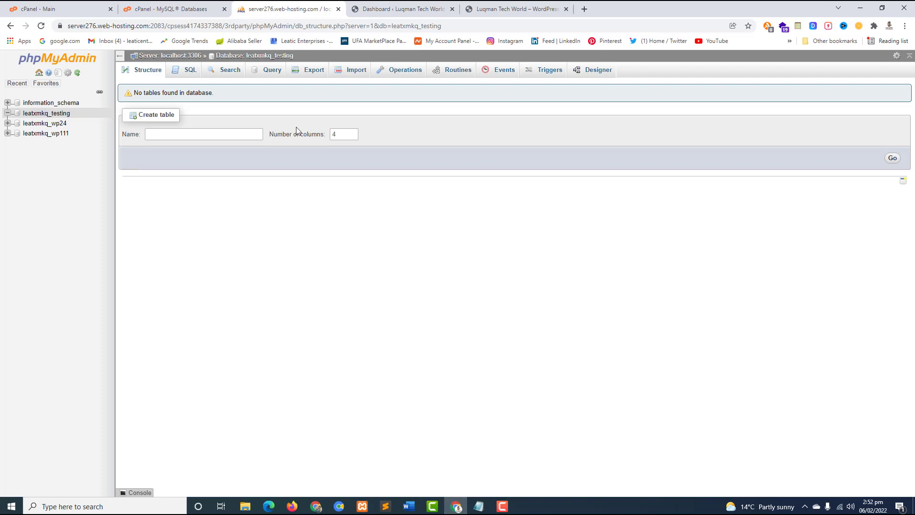
left_click(209, 10)
left_click(402, 8)
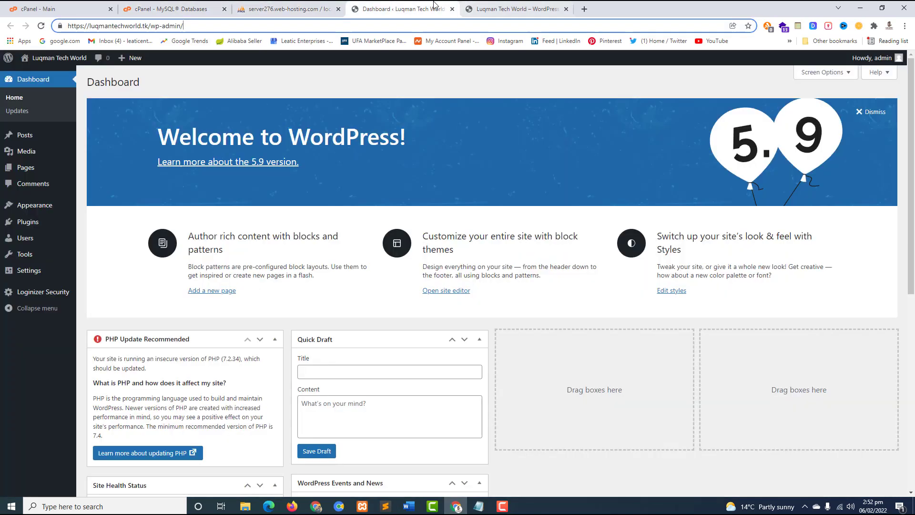
left_click(224, 9)
left_click(225, 9)
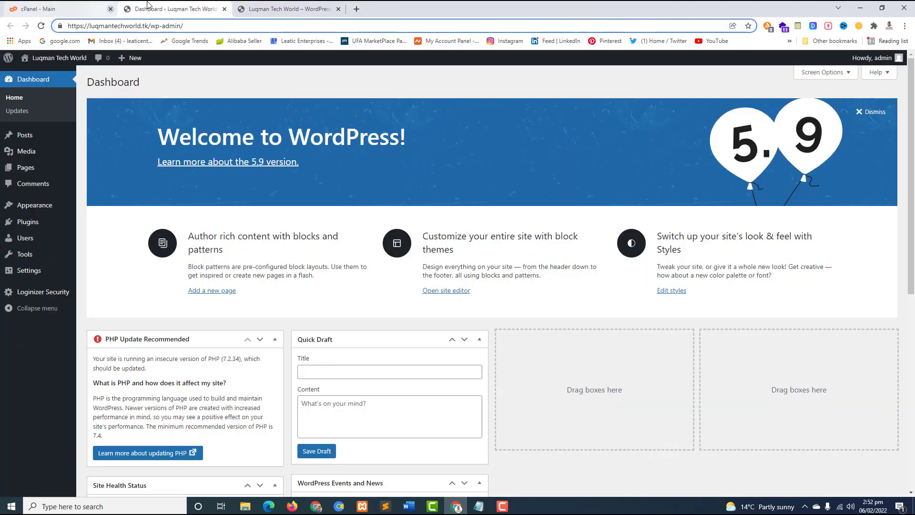
left_click(110, 9)
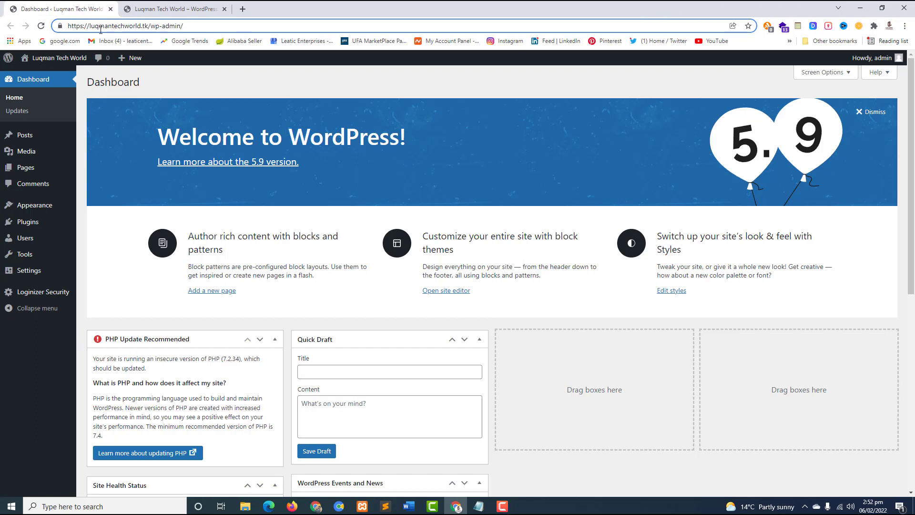
left_click_drag(161, 27, 61, 27)
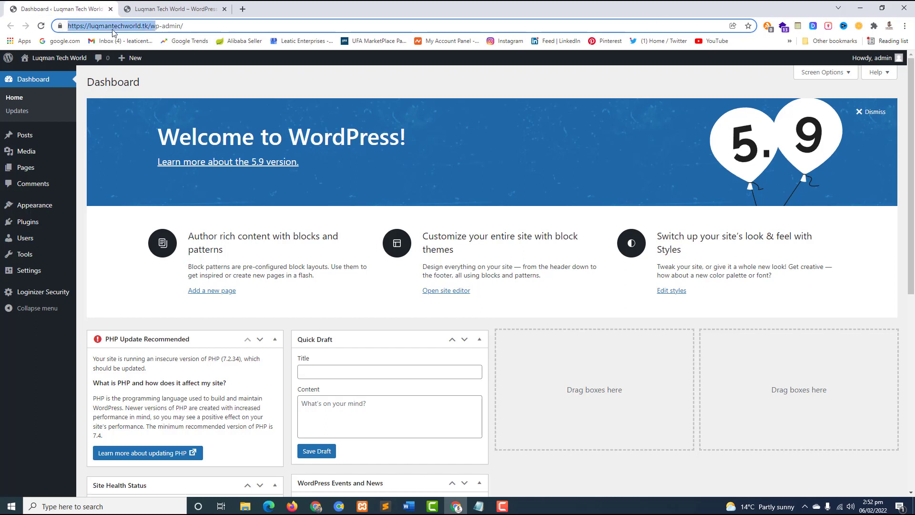
left_click(155, 26)
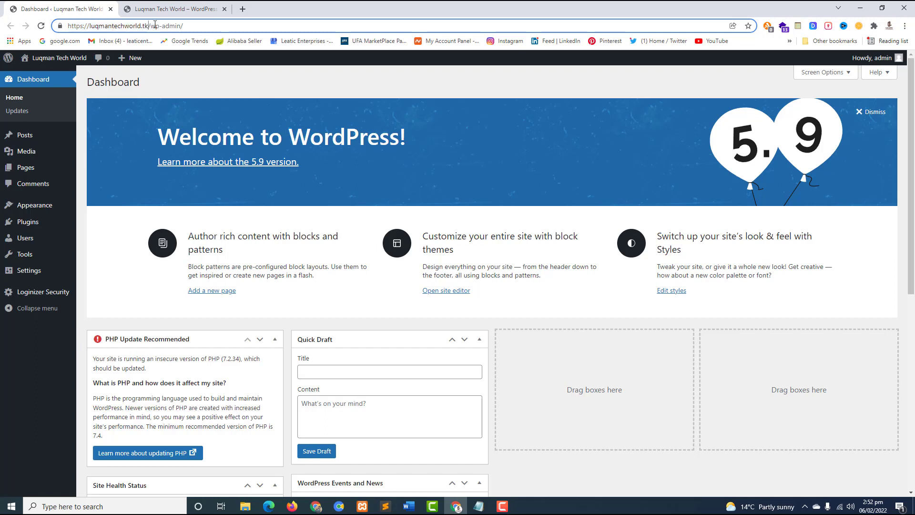
left_click(208, 23, "shift")
left_click_drag(204, 25, 147, 27)
left_click(336, 22)
left_click(502, 506)
left_click(869, 461)
left_click(506, 508)
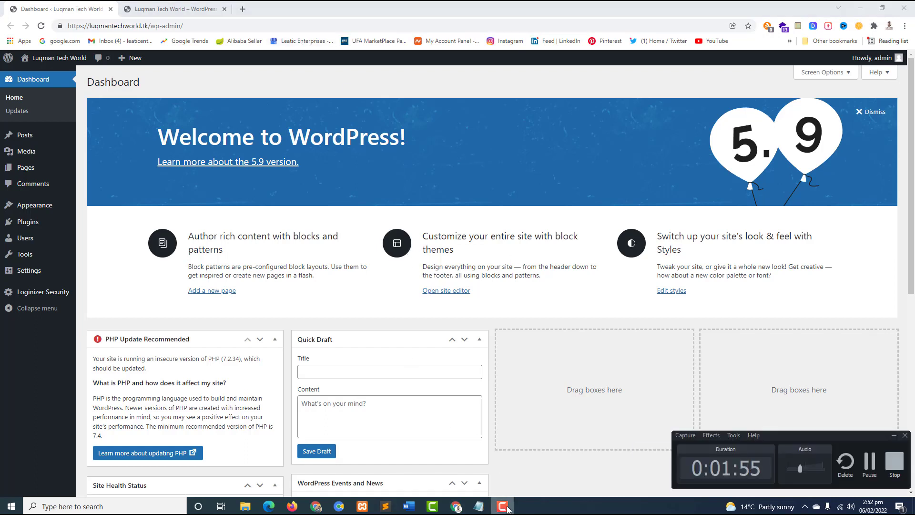
left_click(503, 506)
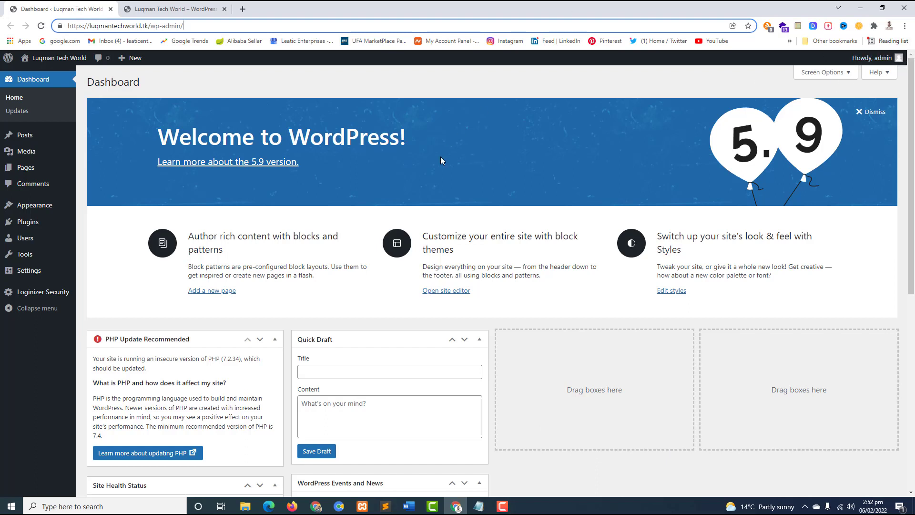
- Open the admin user's profile page and log out of the WordPress account
mouse_move(877, 58)
left_click(842, 94)
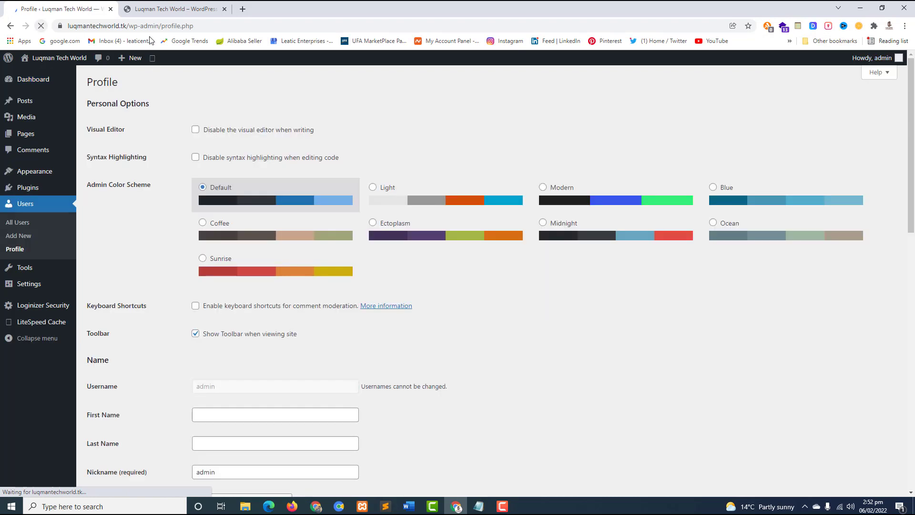
left_click(126, 26)
double_click(119, 27)
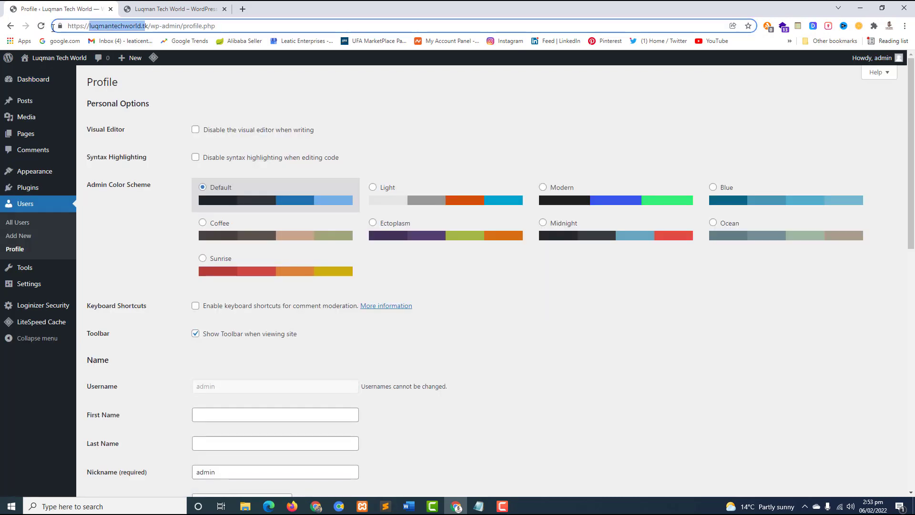
left_click_drag(151, 27, 90, 27)
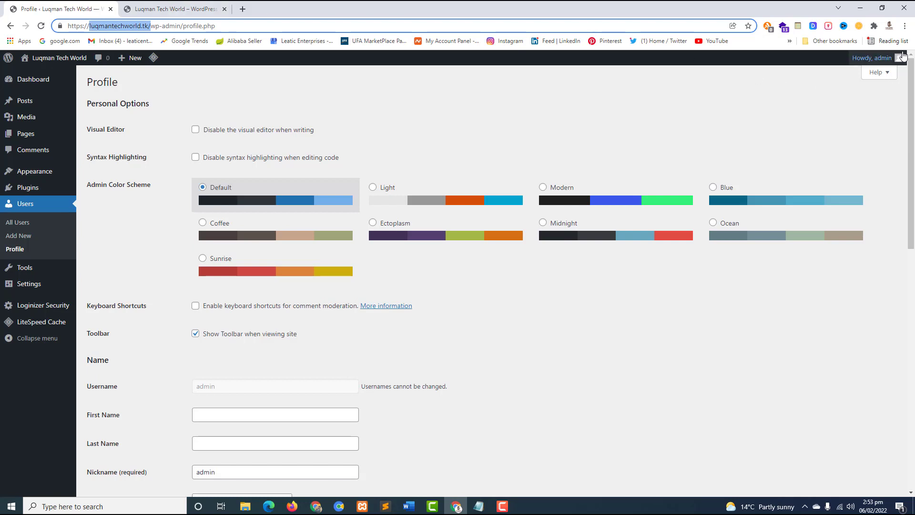
mouse_move(872, 58)
left_click(838, 105)
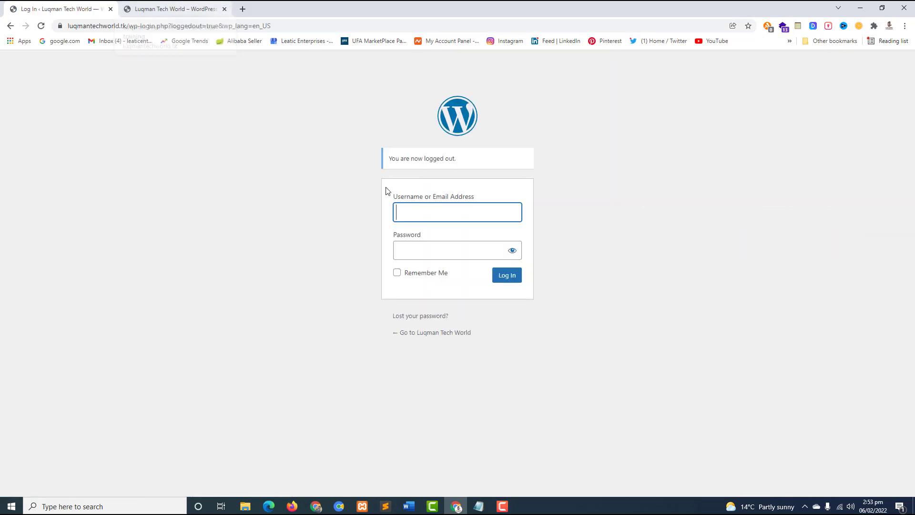
- Load the site's home page at luqmantechworld.tk in the login page's tab and close the other site tab
left_click(150, 27)
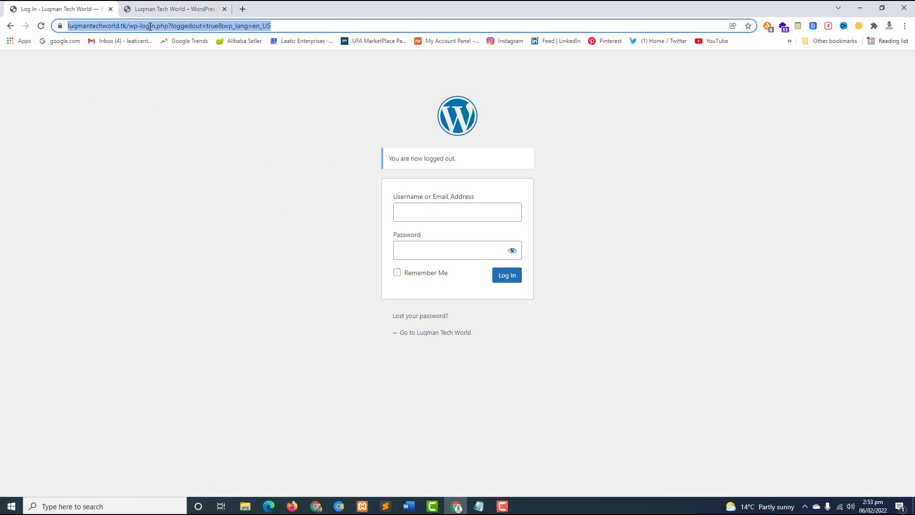
type("luqman")
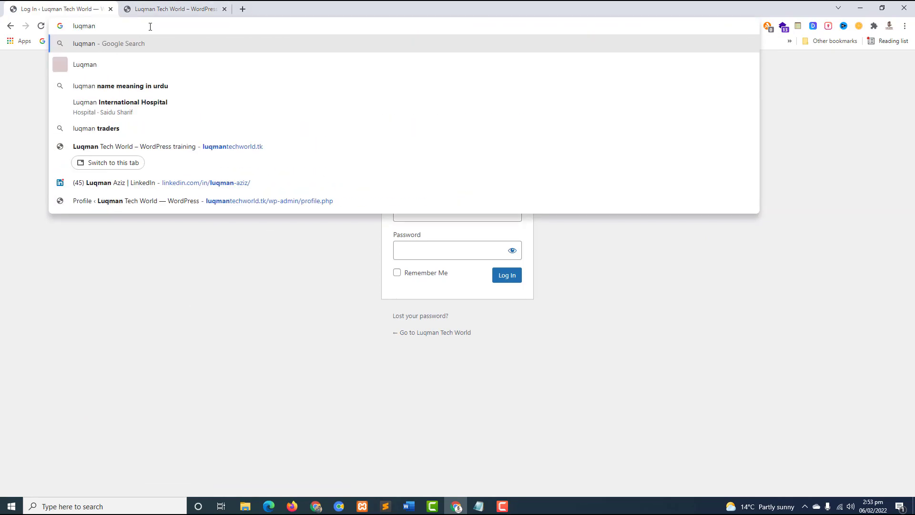
type("techworld")
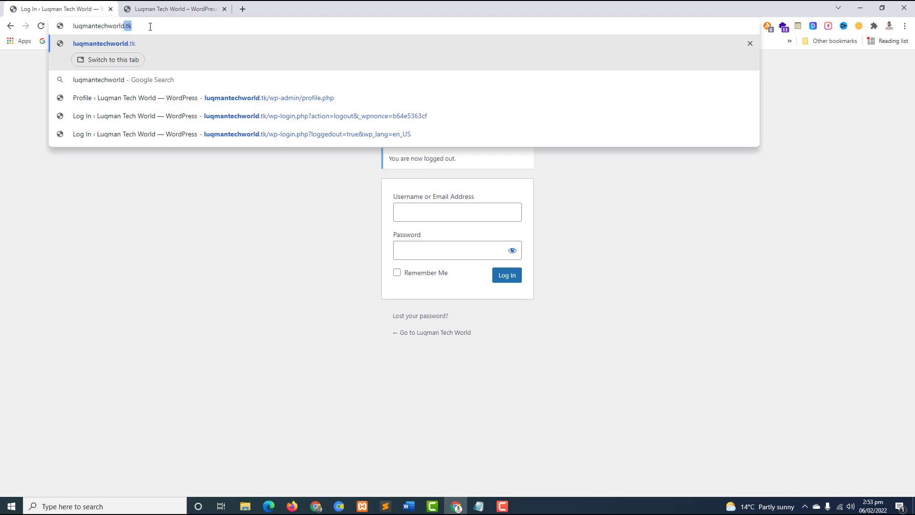
type(".tk")
key("Return")
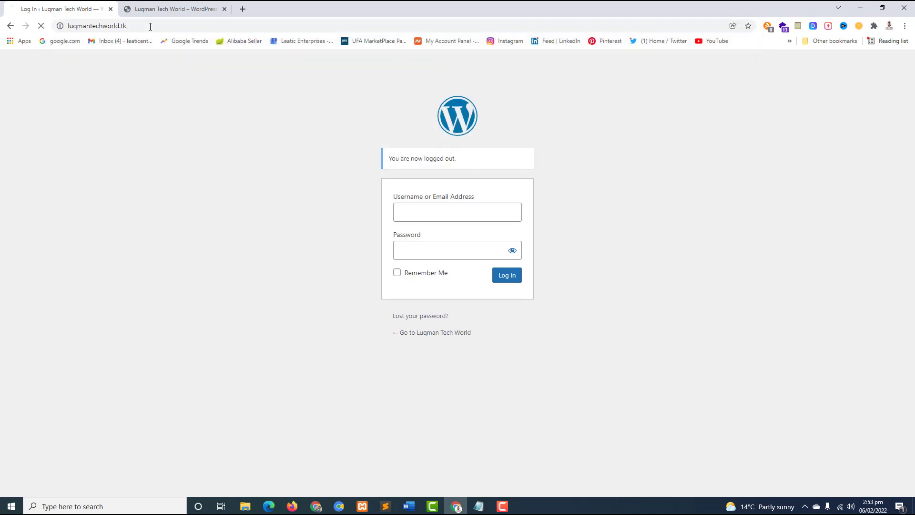
left_click(224, 9)
- Append /wp-admin to the site's address and load the WordPress login page
left_click(175, 26)
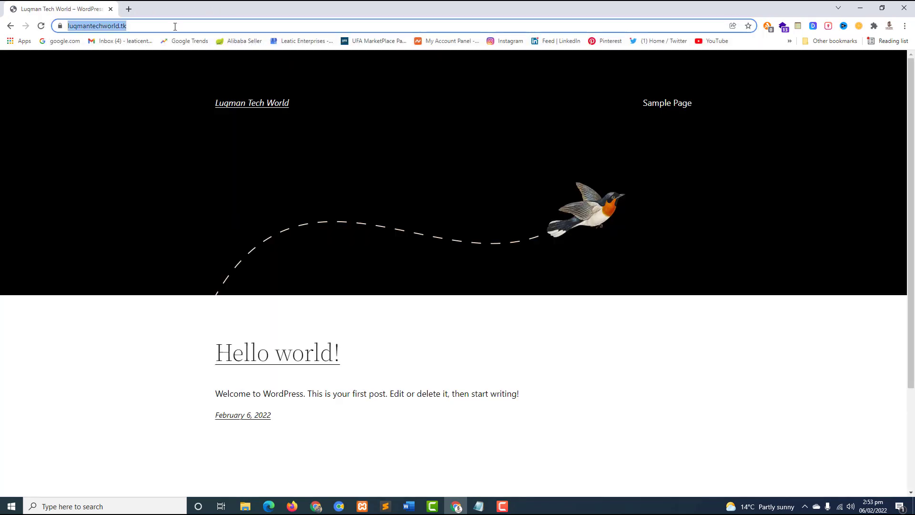
left_click(175, 26)
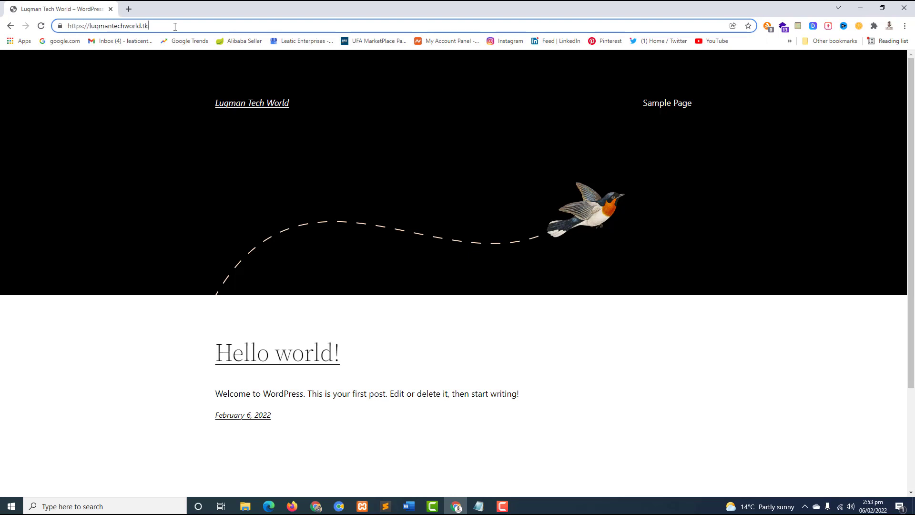
type("/")
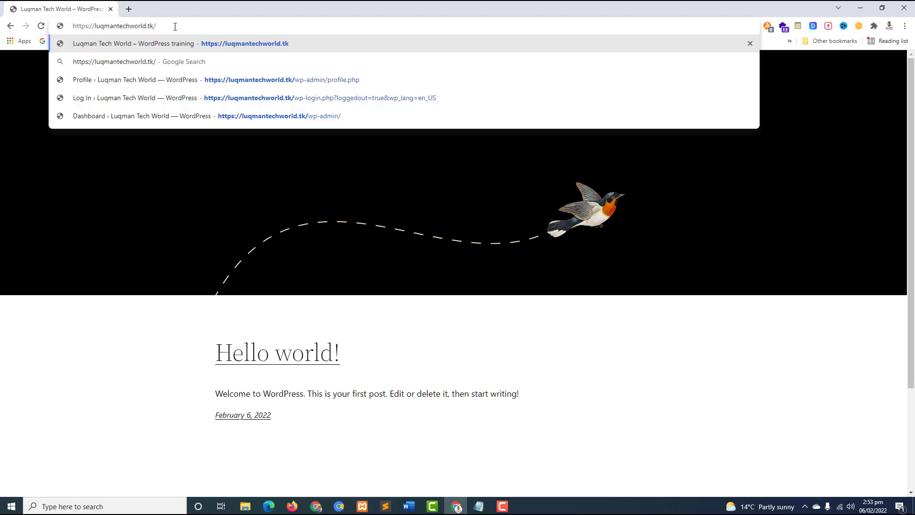
type("wp-admin")
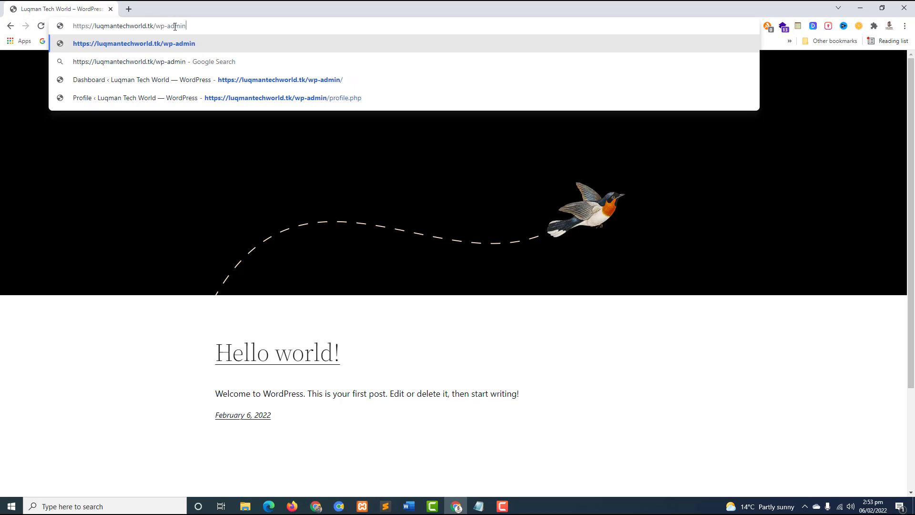
key("Return")
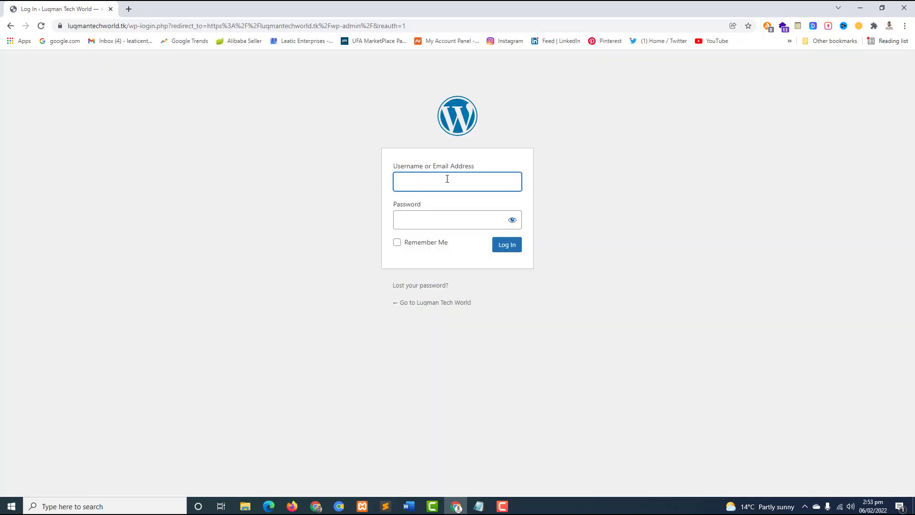
- Copy the username admin from wordpress details.txt in Notepad into the WordPress login form's username field
left_click(448, 181)
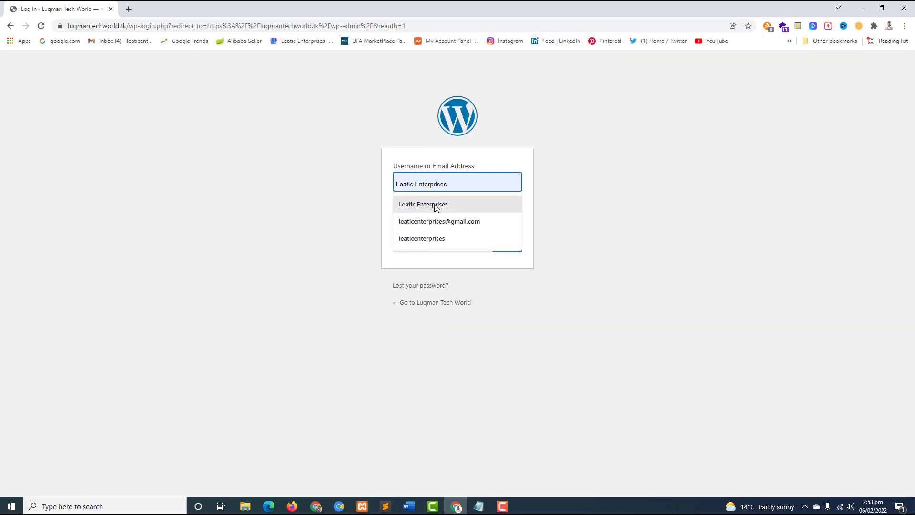
left_click(536, 162)
left_click(479, 506)
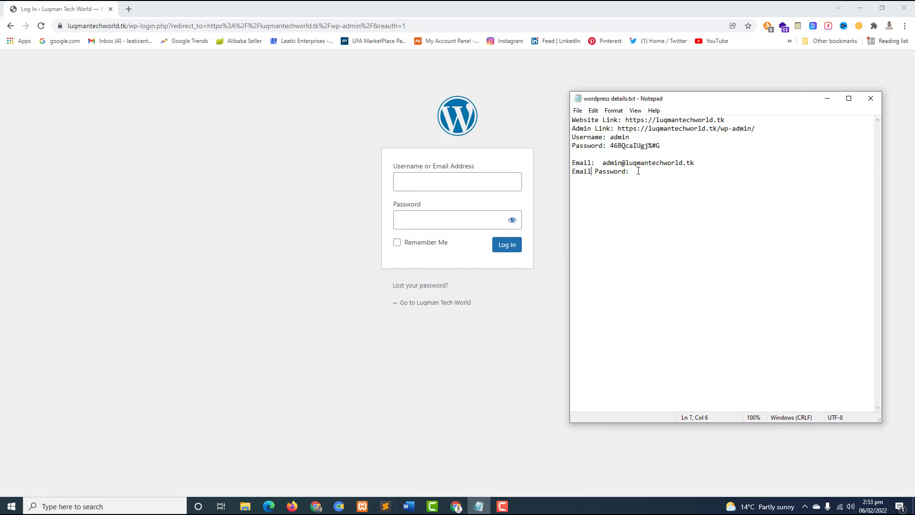
left_click_drag(629, 137, 606, 137)
key("ctrl+c")
left_click(447, 175)
key("ctrl+v")
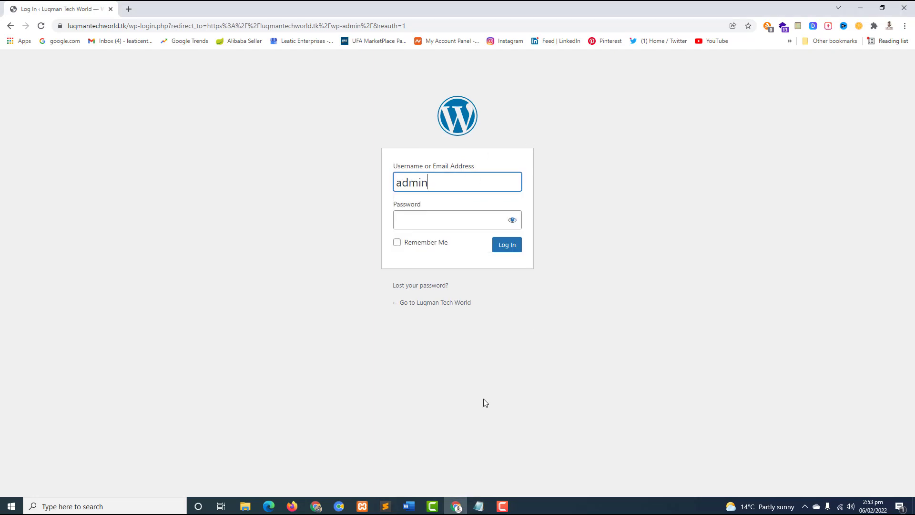
- Copy the account password from the Notepad details file into the login form, log in, and dismiss the browser's save-password prompt
left_click(478, 506)
left_click_drag(663, 144, 610, 145)
left_click(465, 213)
key("ctrl+v")
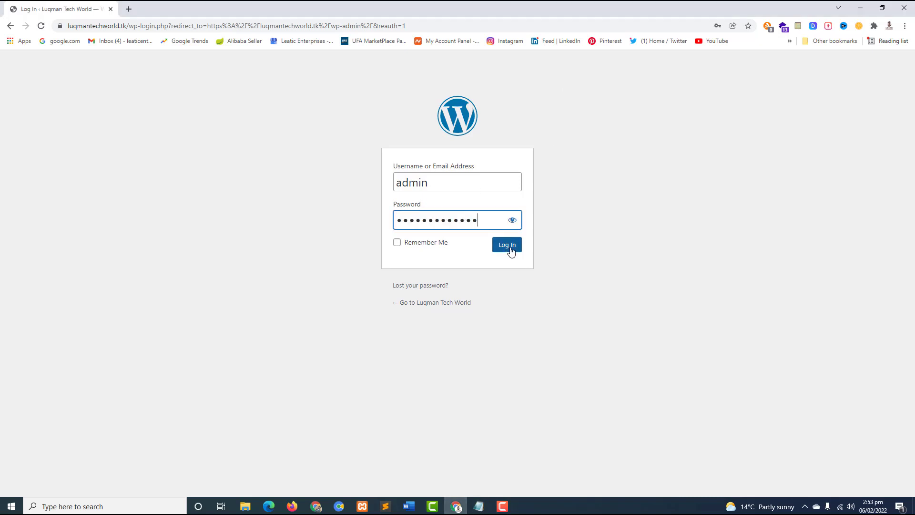
left_click(507, 246)
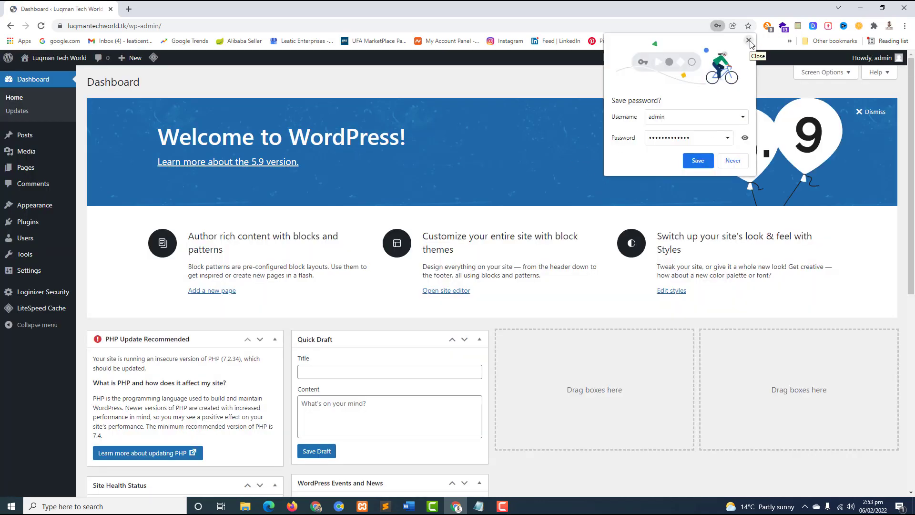
left_click(747, 41)
- Look over the dashboard boxes, collapse and re-expand the Activity box, and move it up one place and back down
scroll(754, 194, "down", 2)
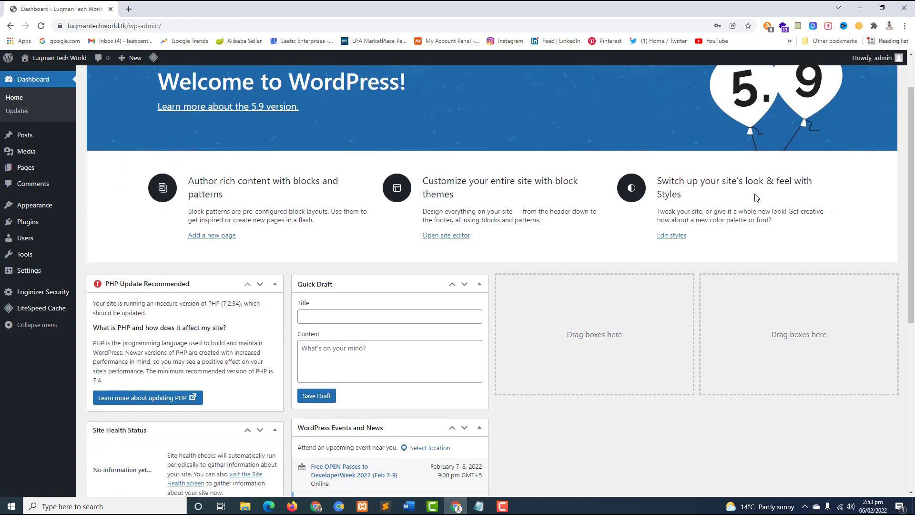
scroll(524, 167, "up", 2)
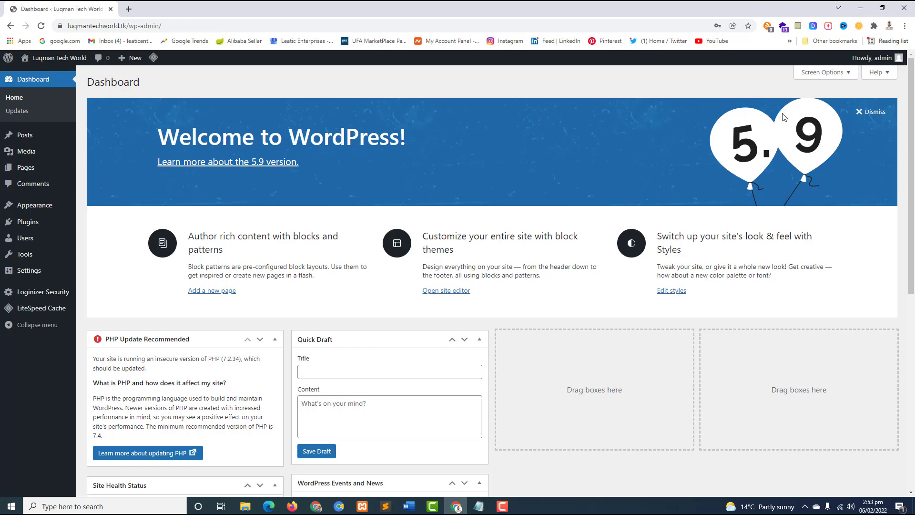
scroll(305, 162, "down", 4)
scroll(298, 222, "down", 4)
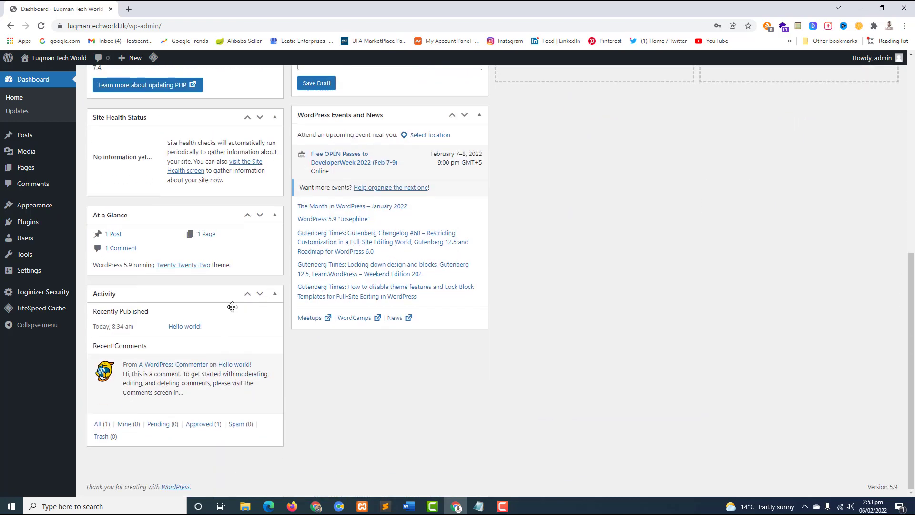
left_click(274, 293)
key("Return")
left_click(248, 294)
left_click(260, 215)
scroll(700, 150, "up", 8)
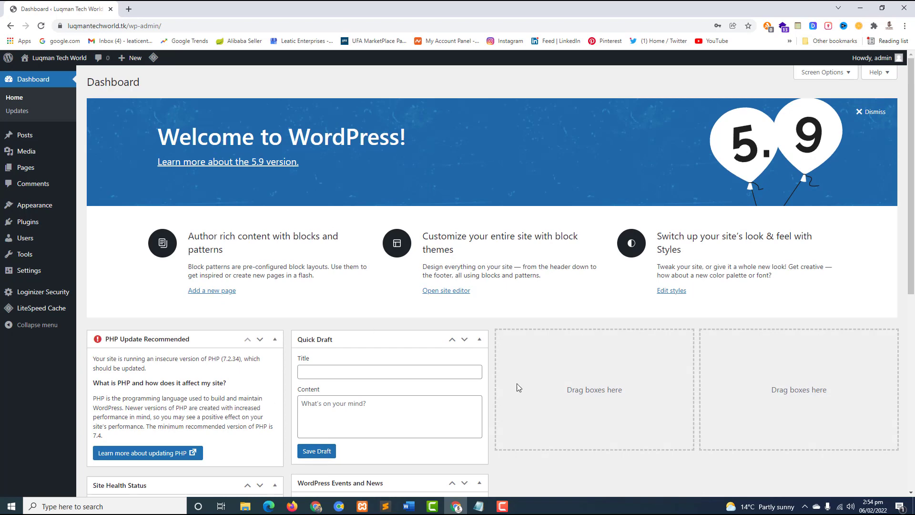
- Move the Quick Draft box and the WordPress Events and News box into the dashboard's third column, with Events and News above Quick Draft
scroll(516, 384, "down", 4)
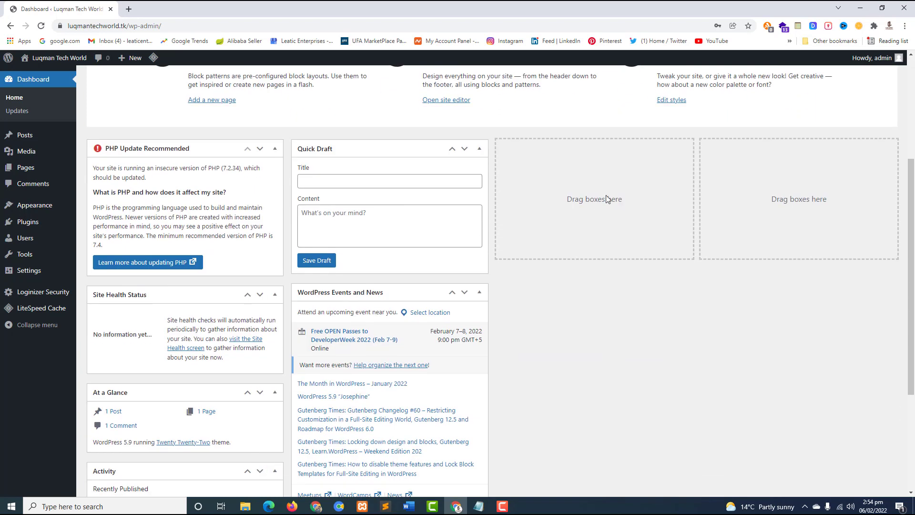
left_click_drag(358, 150, 513, 167)
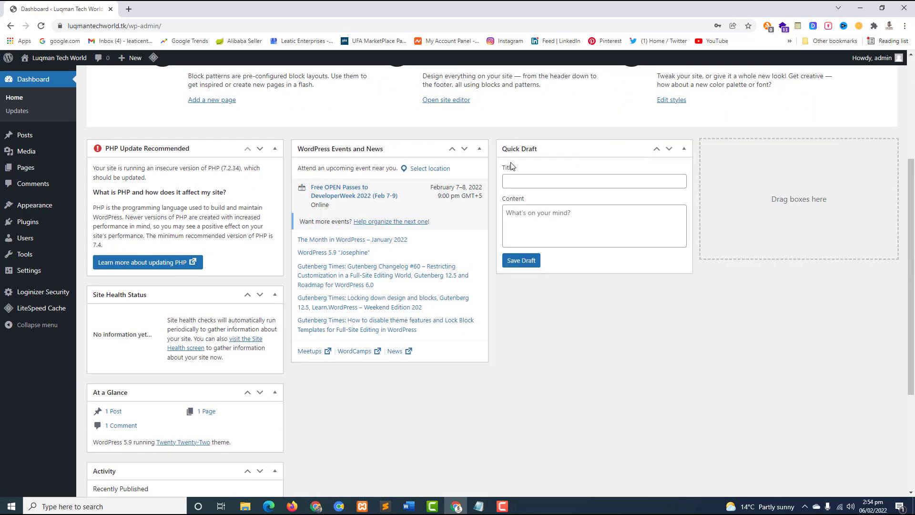
left_click_drag(355, 149, 499, 221)
scroll(321, 261, "down", 4)
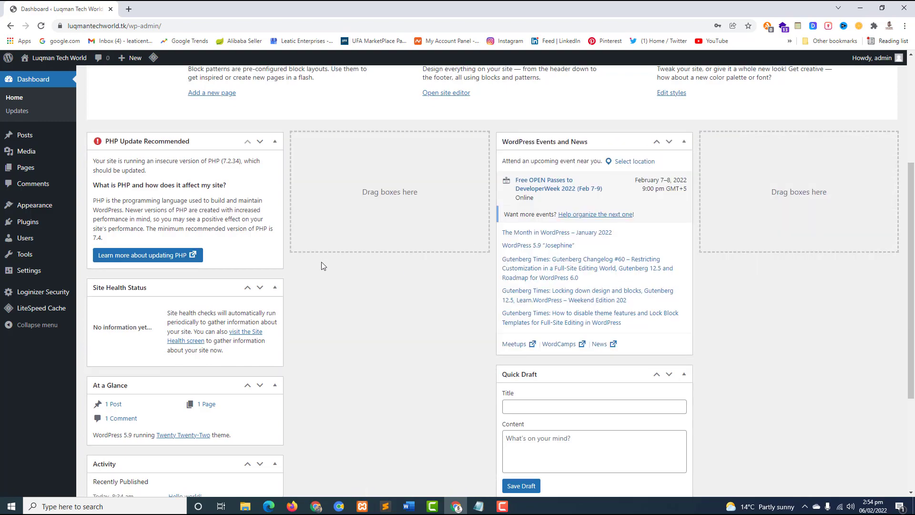
scroll(389, 233, "up", 8)
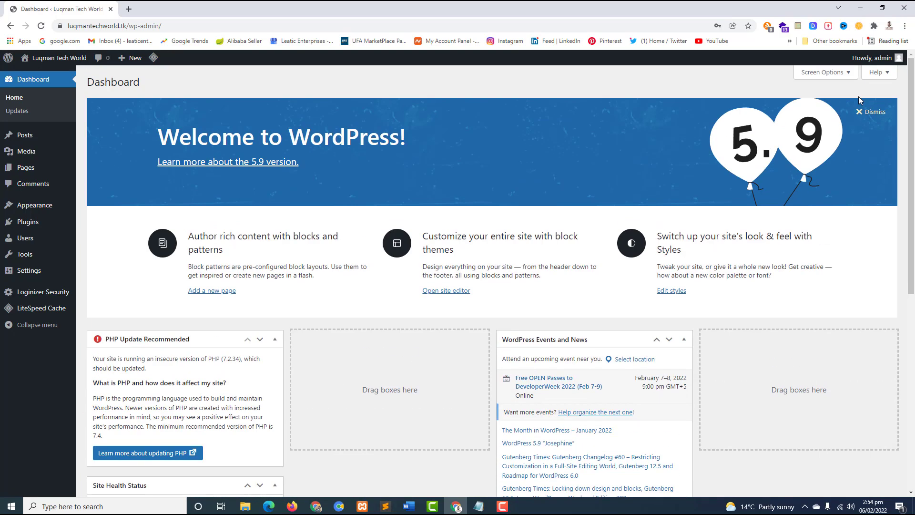
- Open the dashboard's Screen Options and turn the Activity and Quick Draft elements off and back on
left_click(823, 74)
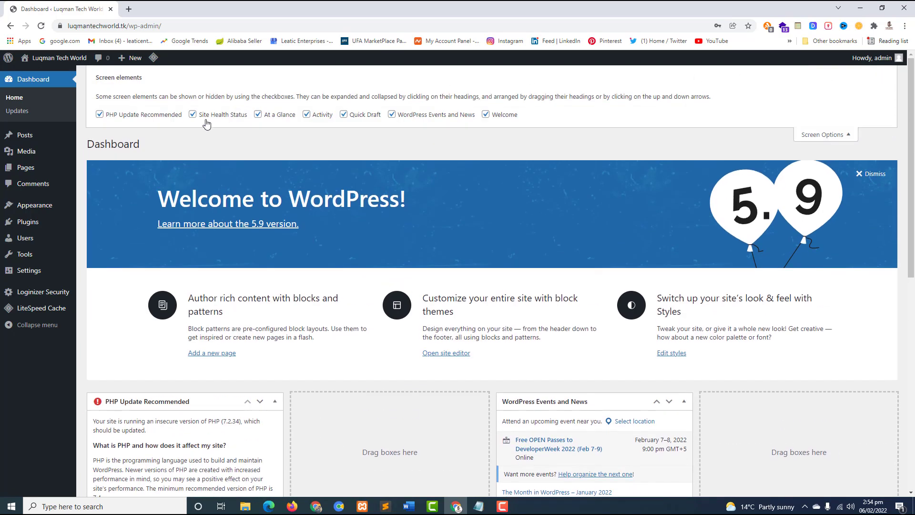
left_click(328, 116)
left_click(365, 116)
left_click(314, 117)
left_click(353, 117)
- Hide WordPress Events and News and Welcome, toggle Quick Draft and Activity, show all elements again, and close Screen Options
left_click(427, 116)
left_click(484, 117)
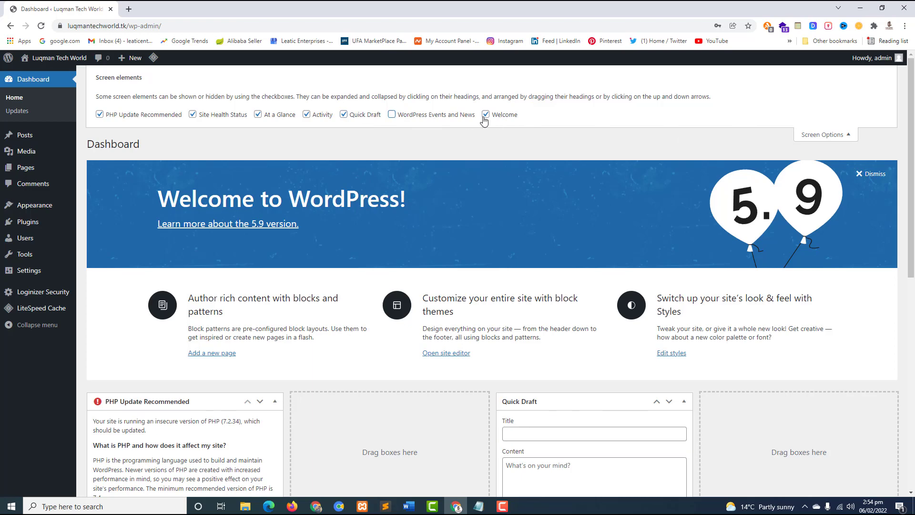
left_click(345, 116)
left_click(310, 117)
left_click(344, 115)
left_click(328, 116)
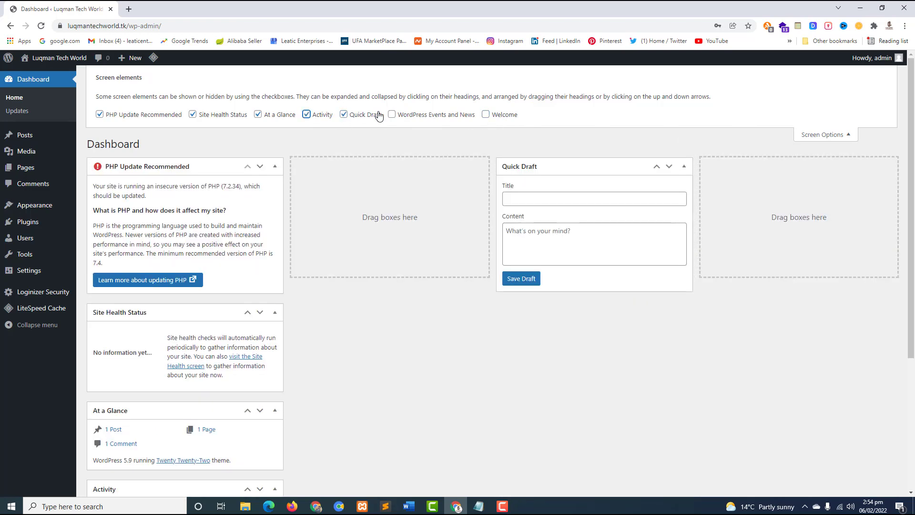
left_click(393, 115)
left_click(492, 119)
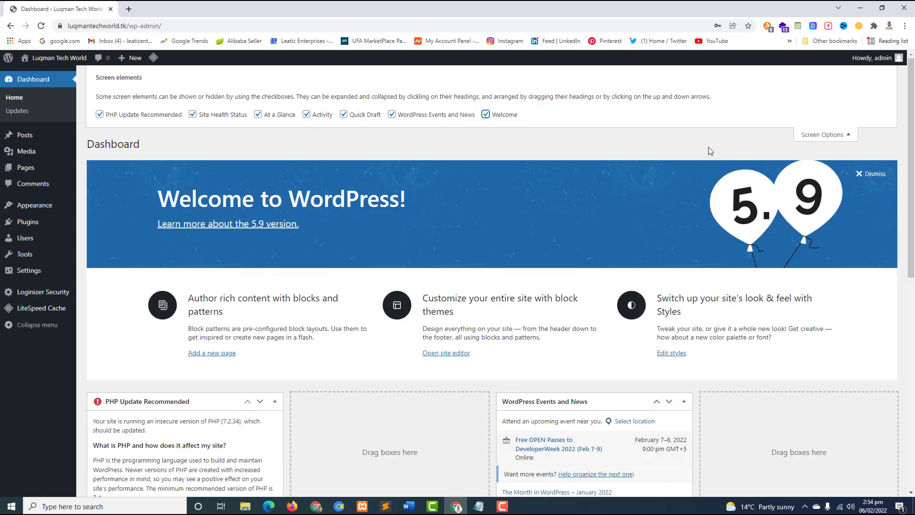
left_click(821, 135)
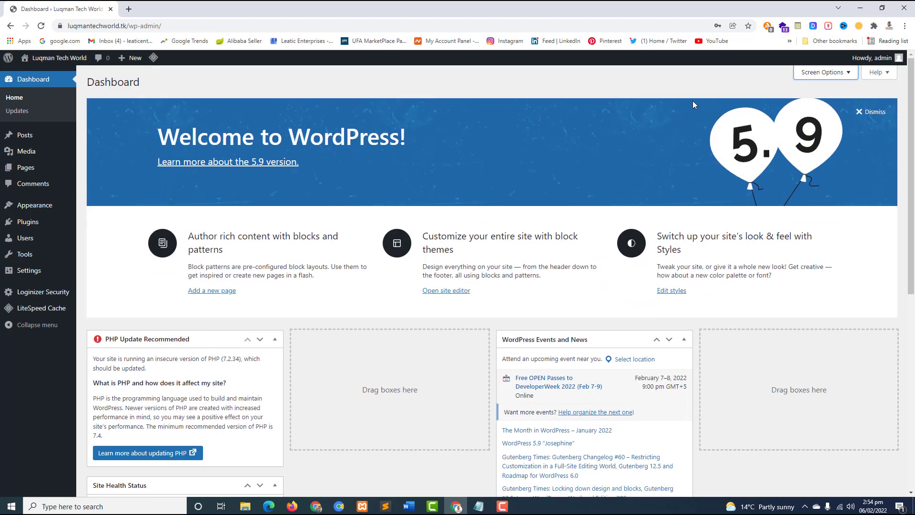
- Open the live site from the dashboard in a new browser tab and examine its home page and admin account options
scroll(559, 162, "down", 8)
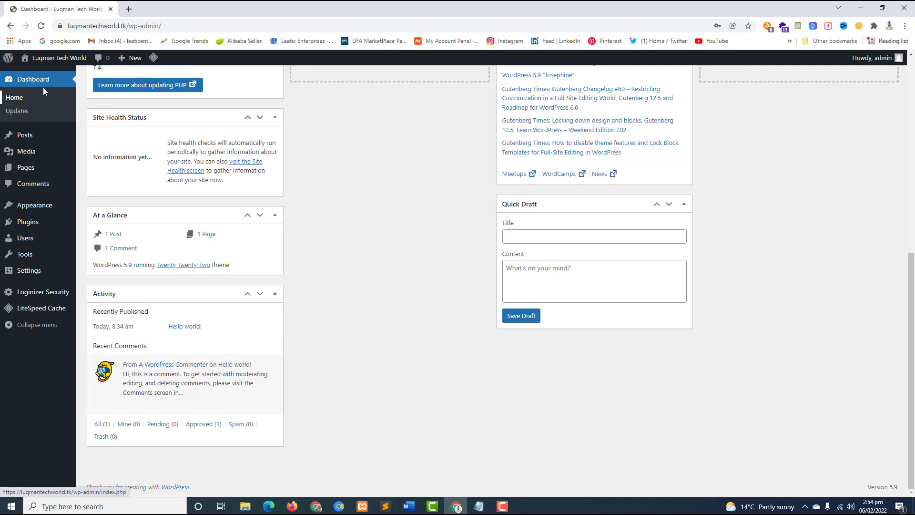
mouse_move(49, 64)
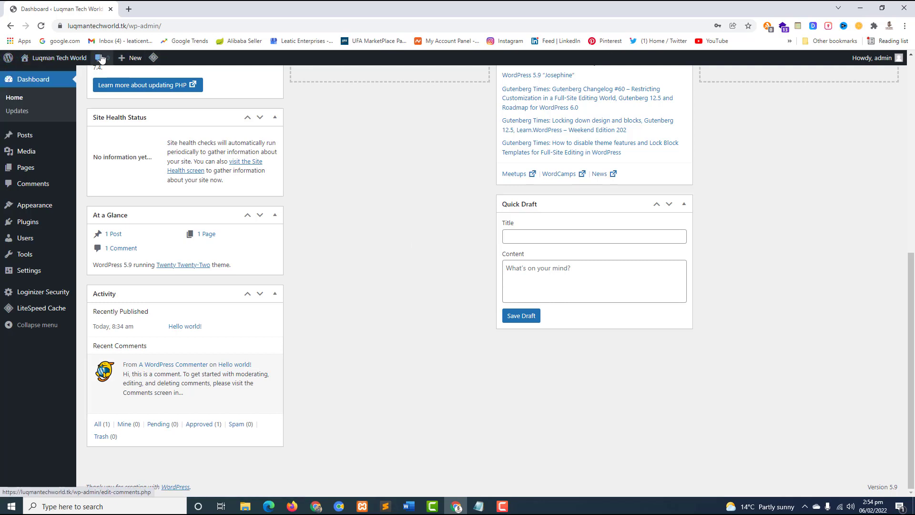
mouse_move(137, 60)
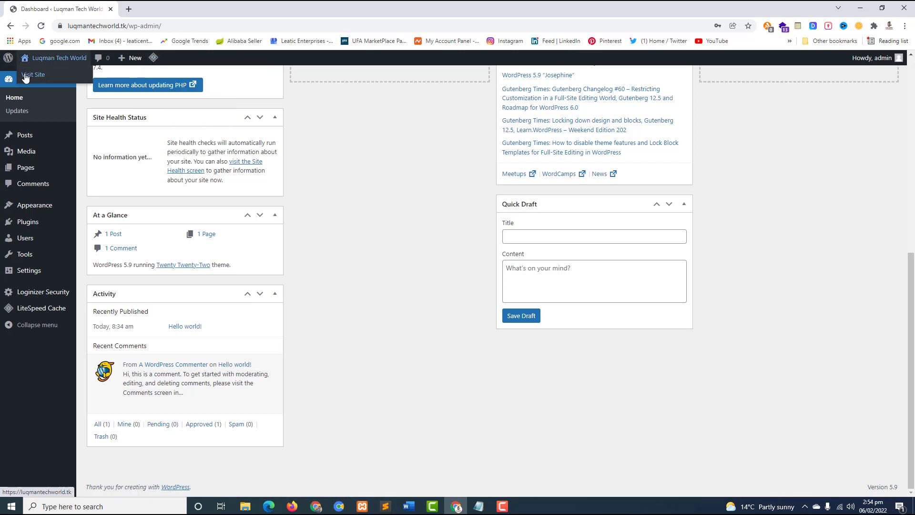
right_click(29, 75)
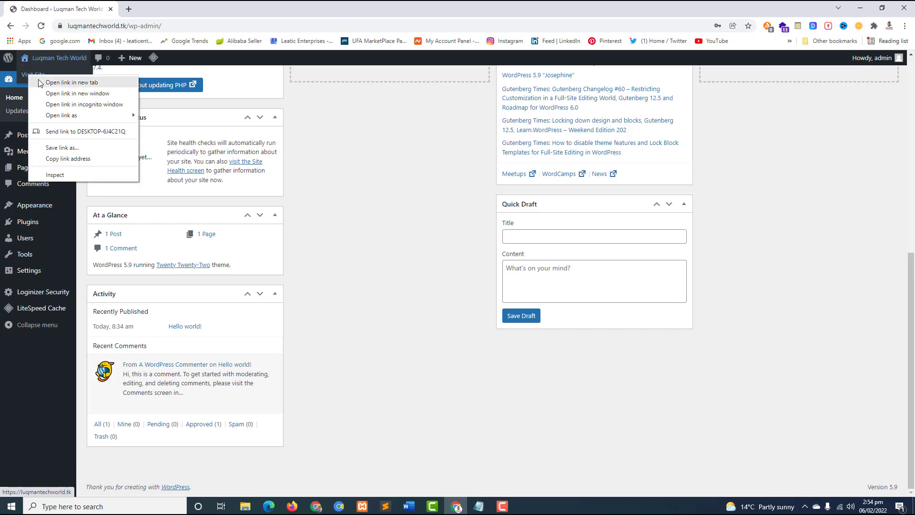
left_click(41, 80)
left_click(155, 9)
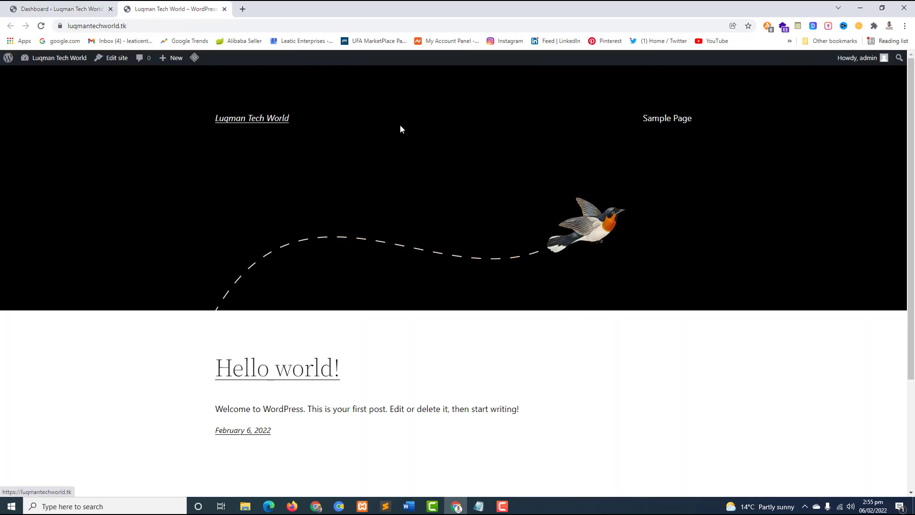
scroll(647, 134, "down", 3)
scroll(645, 138, "up", 3)
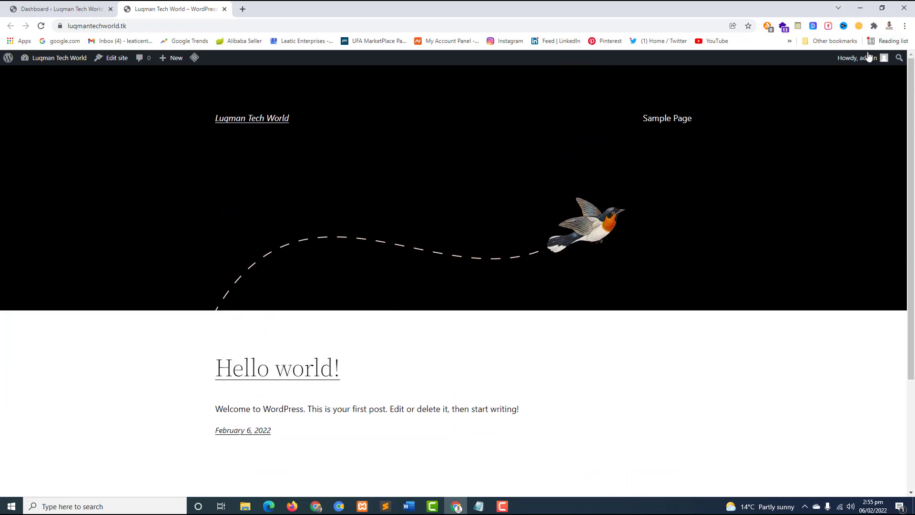
mouse_move(868, 59)
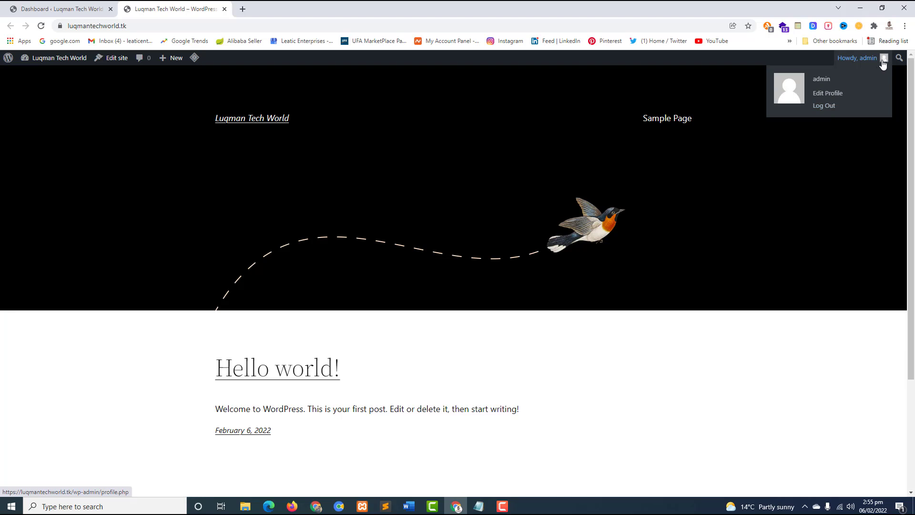
- Return to the dashboard tab and open the WordPress Updates page
left_click(83, 10)
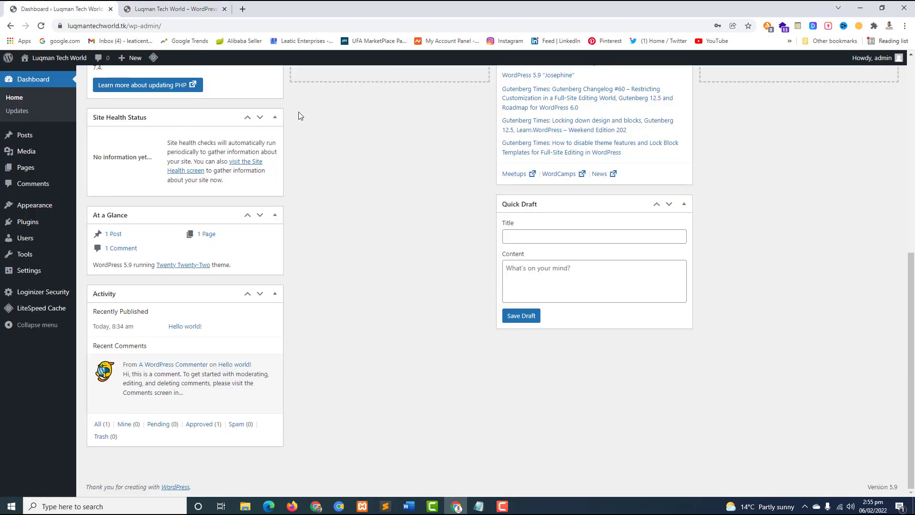
left_click(18, 111)
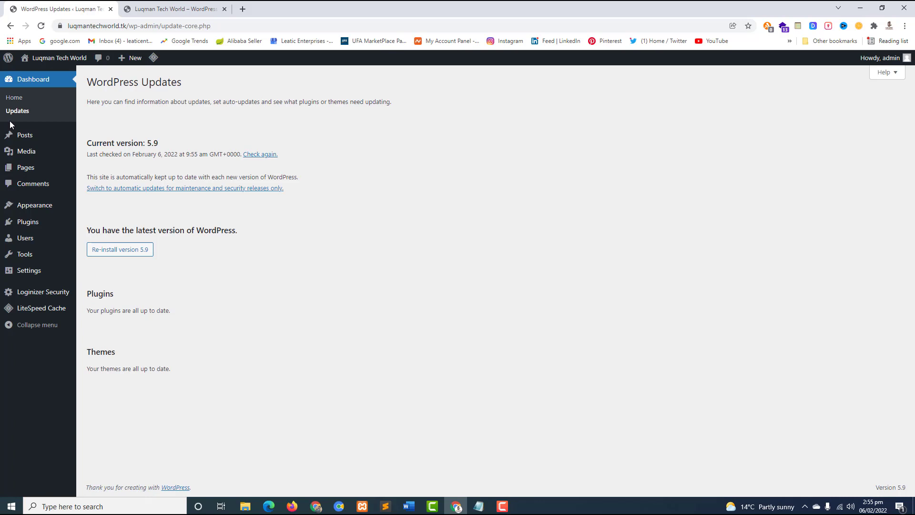
- Open the list of all posts and compare it with the Hello world! post on the site's home page
mouse_move(24, 136)
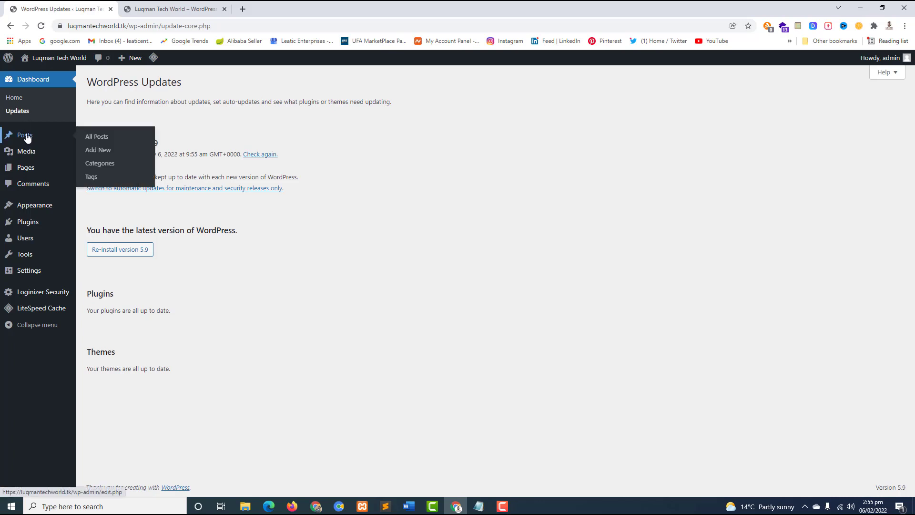
left_click(26, 137)
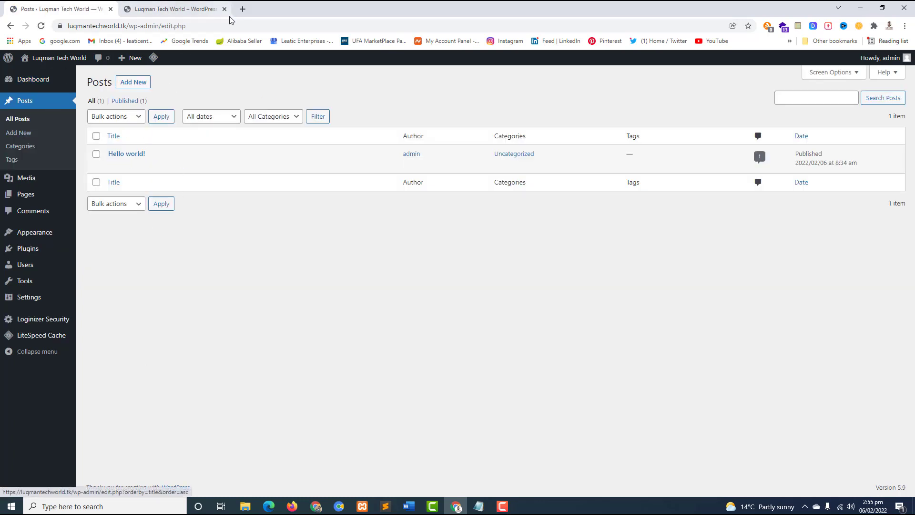
mouse_move(281, 158)
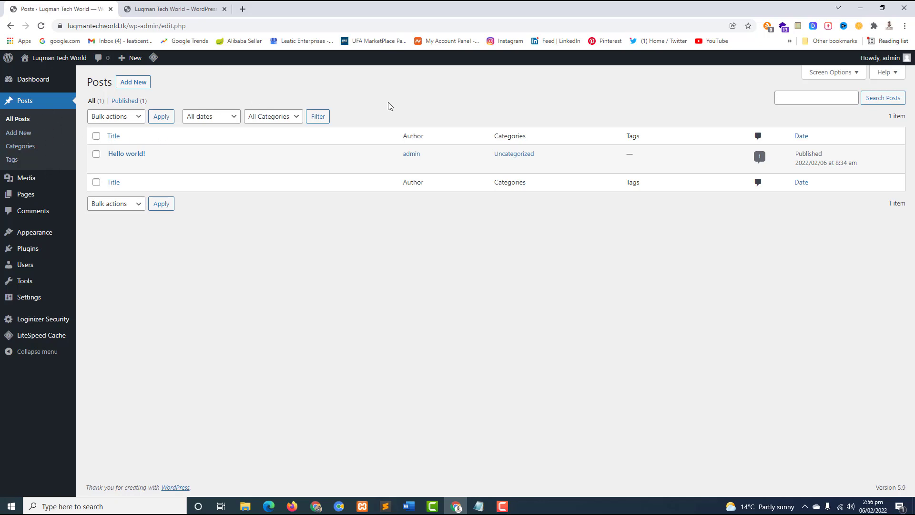
left_click(190, 7)
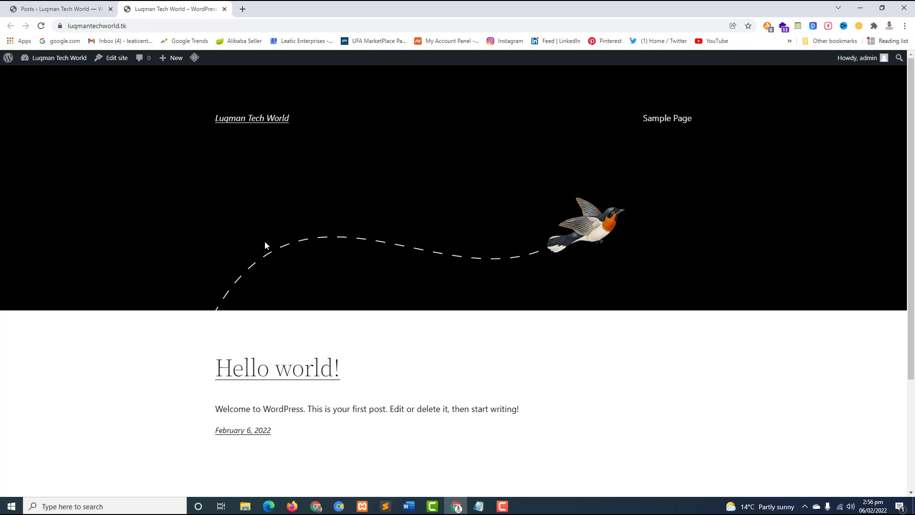
left_click(64, 6)
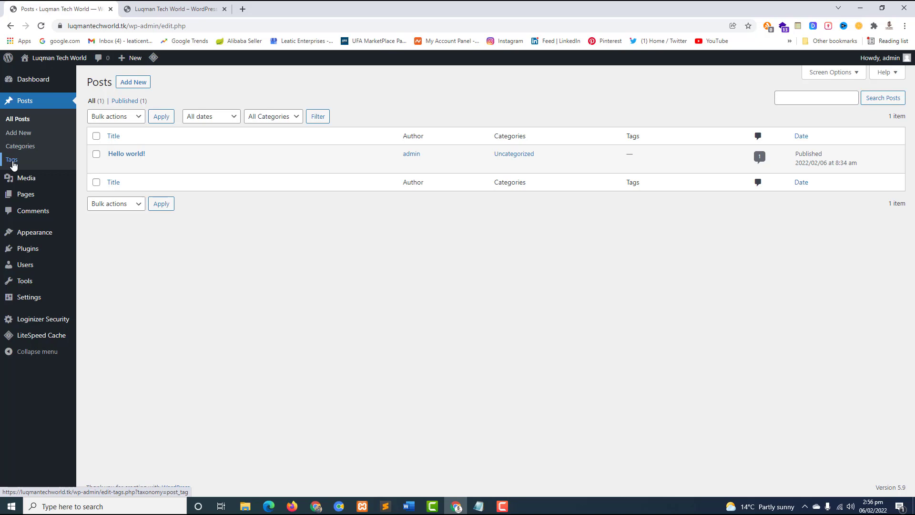
- Visit the Media Library with its Upload New Media page, and open the list of all pages
left_click(28, 183)
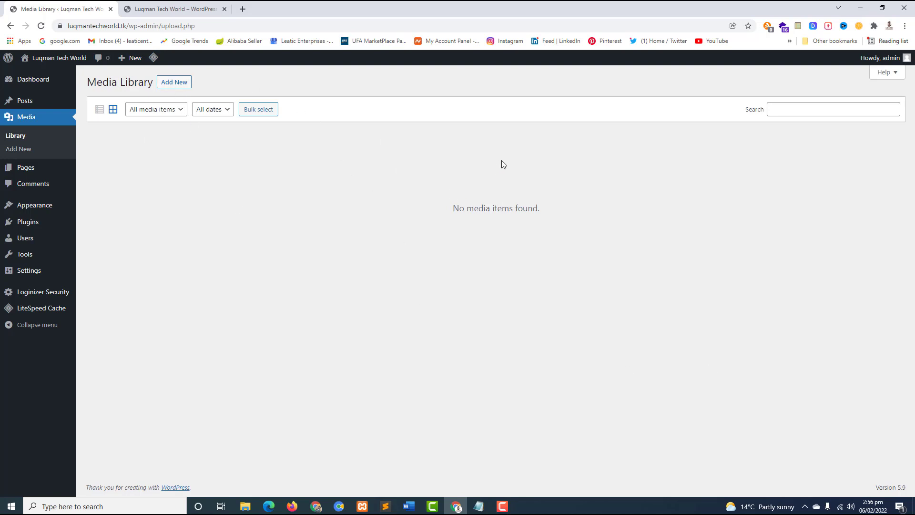
left_click(17, 149)
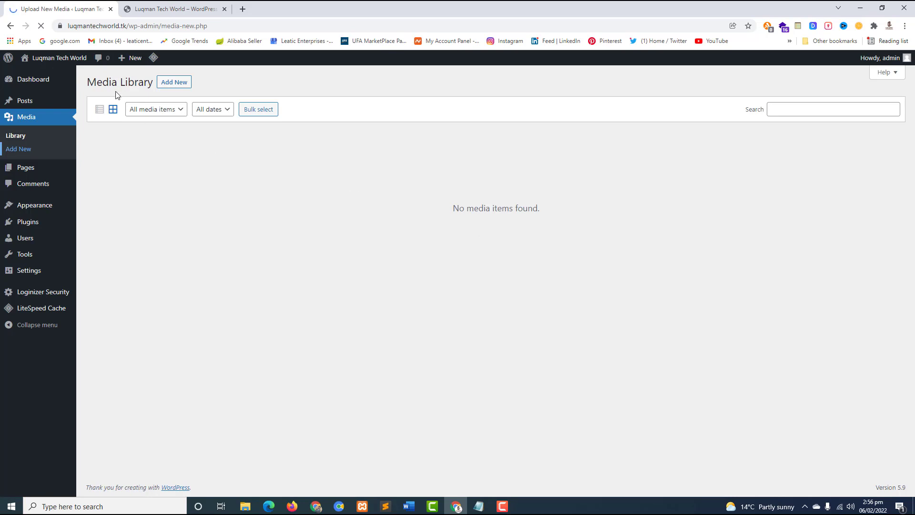
left_click(22, 171)
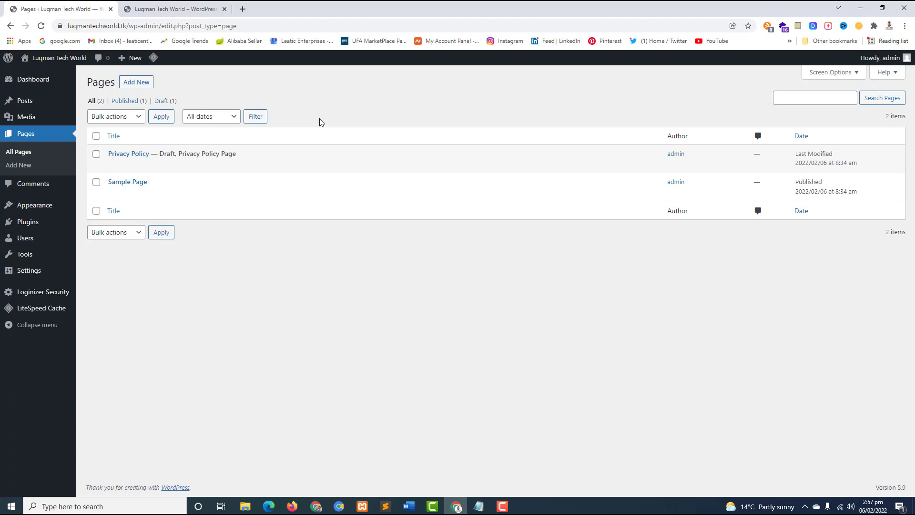
- Switch to the course outline in Word and mark the theme customization line (item 13) and the start of the configuration line (item 14)
left_click(408, 506)
scroll(335, 295, "down", 3)
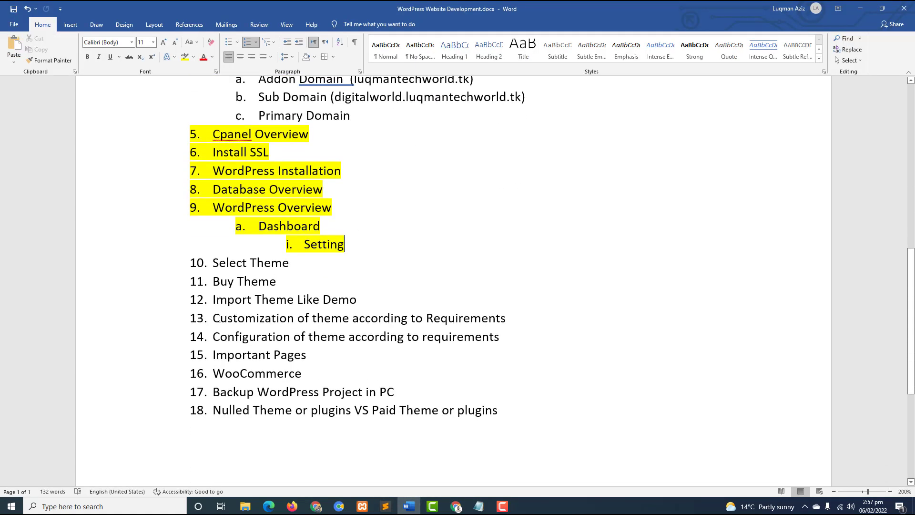
left_click_drag(212, 318, 512, 318)
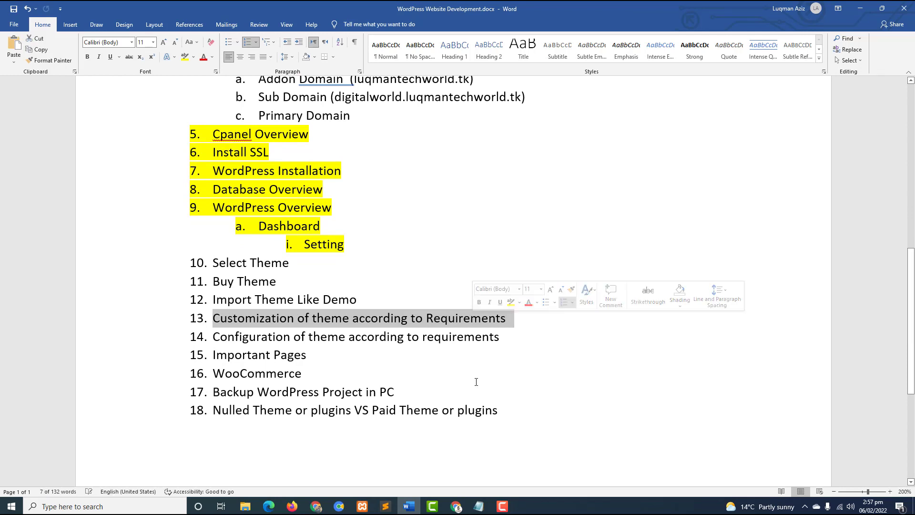
left_click_drag(222, 339, 407, 336)
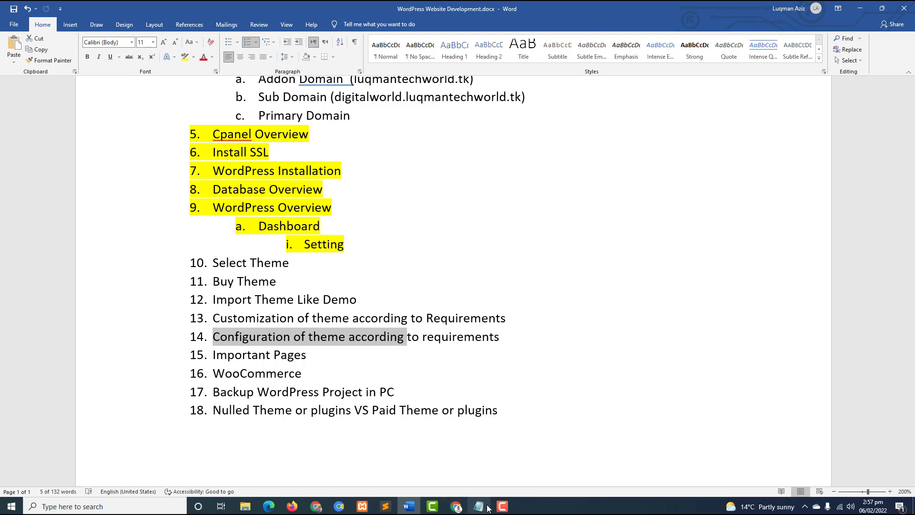
- Return to the WordPress admin, open the Comments page, and view the bulk actions for the selected comment, clearing the selection when done
left_click(457, 507)
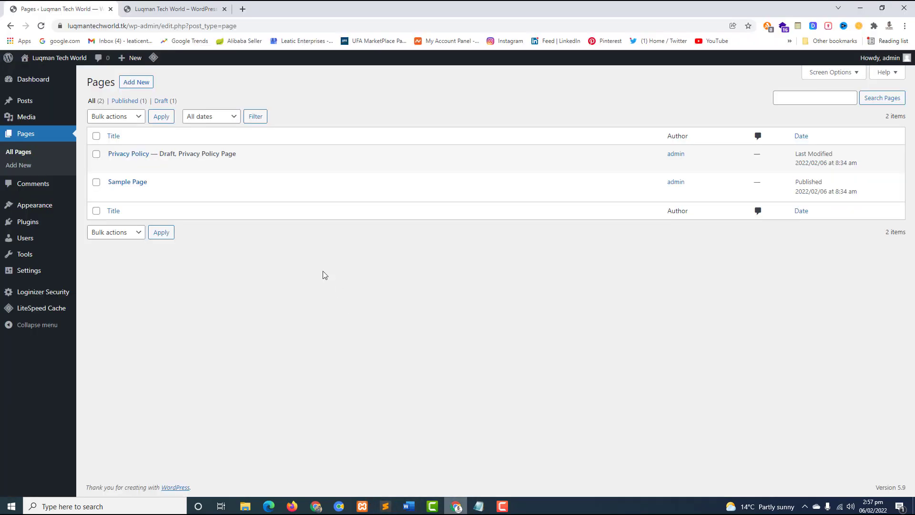
left_click(32, 184)
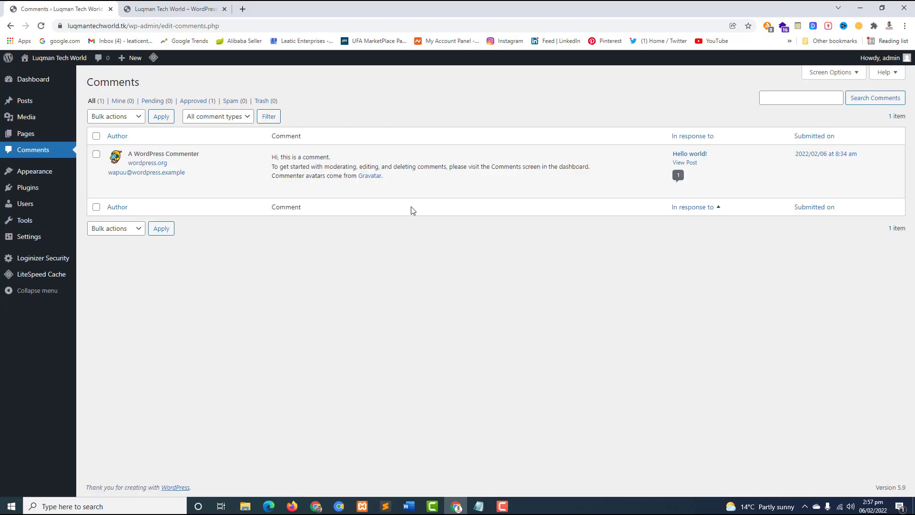
mouse_move(143, 159)
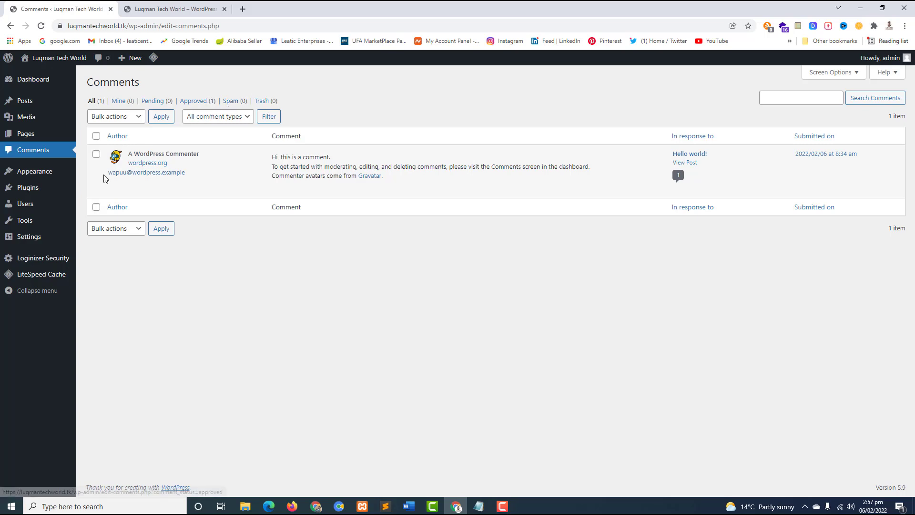
left_click(95, 158)
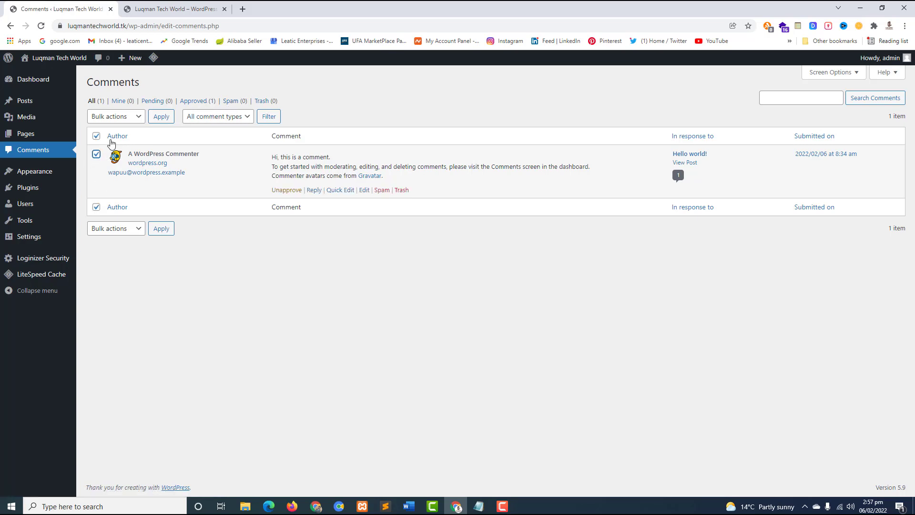
left_click(123, 117)
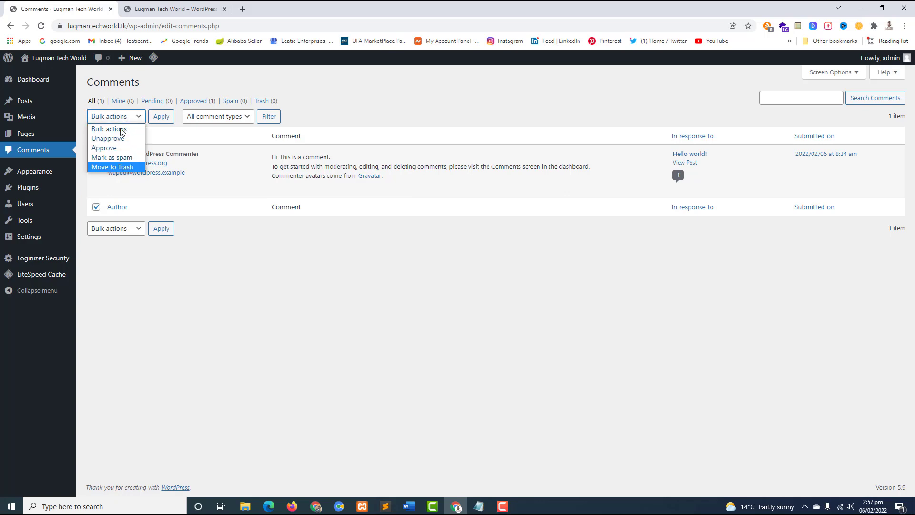
left_click(376, 107)
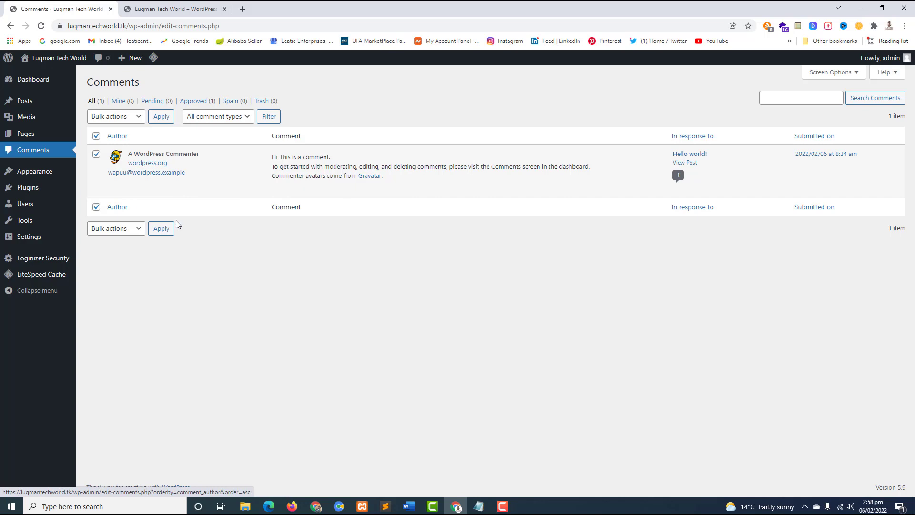
left_click(96, 136)
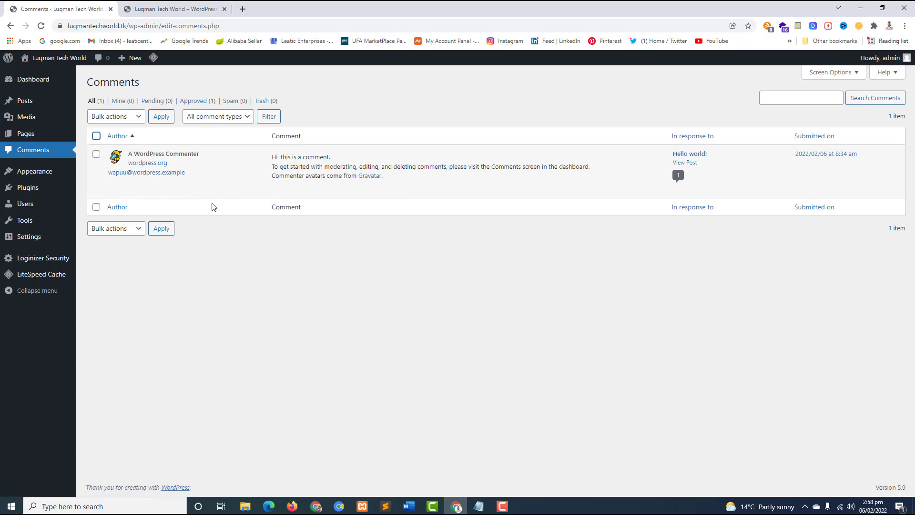
- Open the installed themes page alongside the live site's tab, and consult the theme topics in the Word course outline
left_click(60, 176)
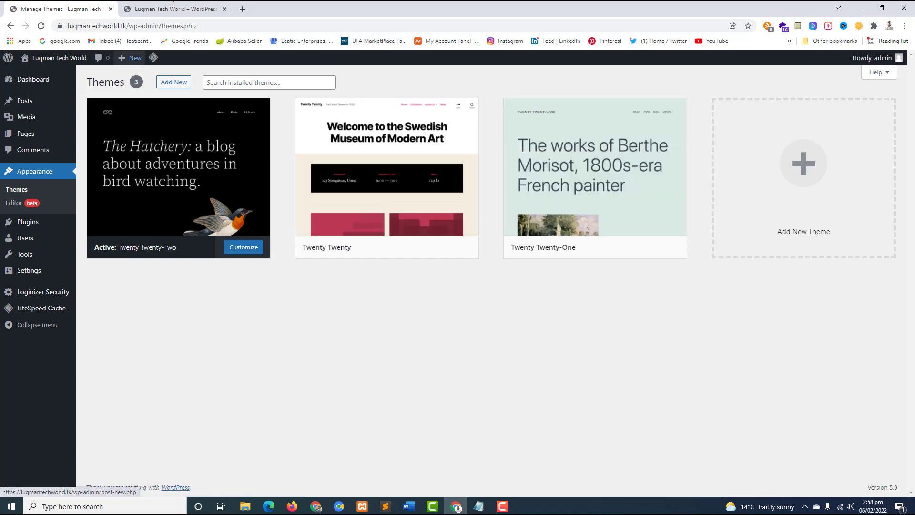
left_click(195, 9)
left_click(60, 8)
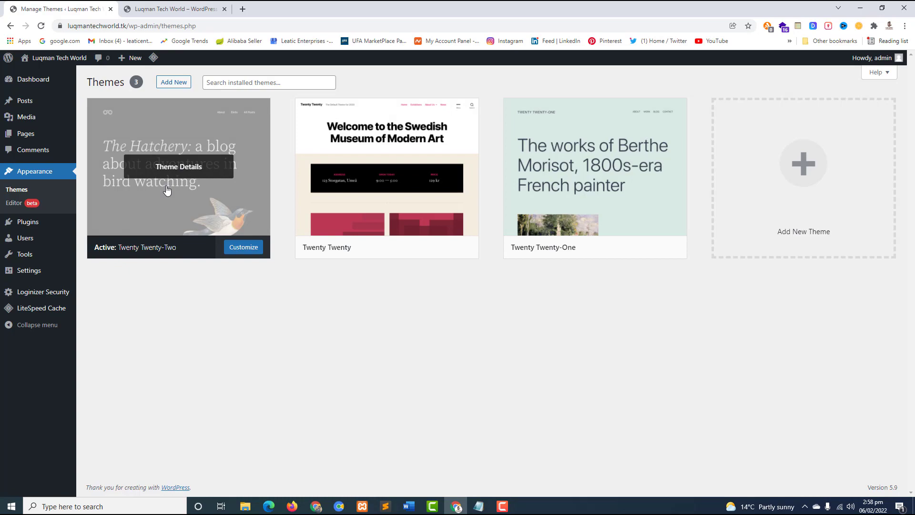
left_click(409, 507)
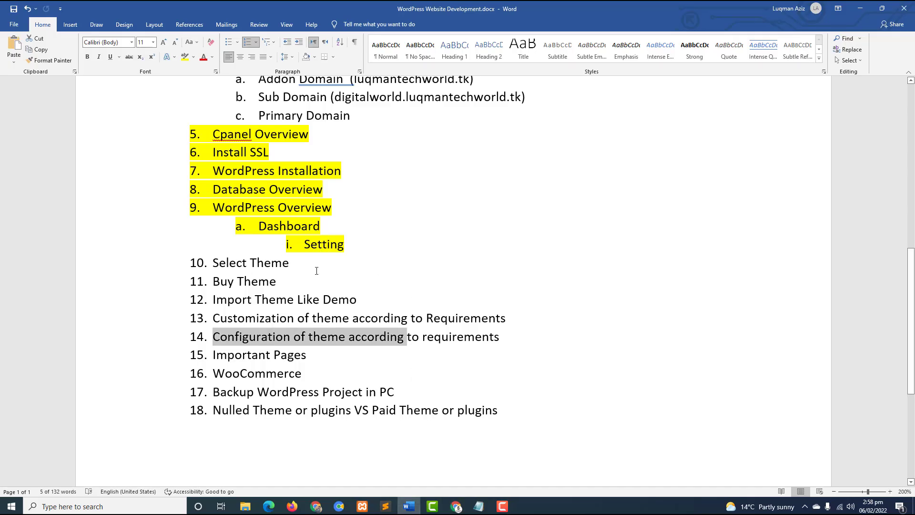
left_click(337, 269)
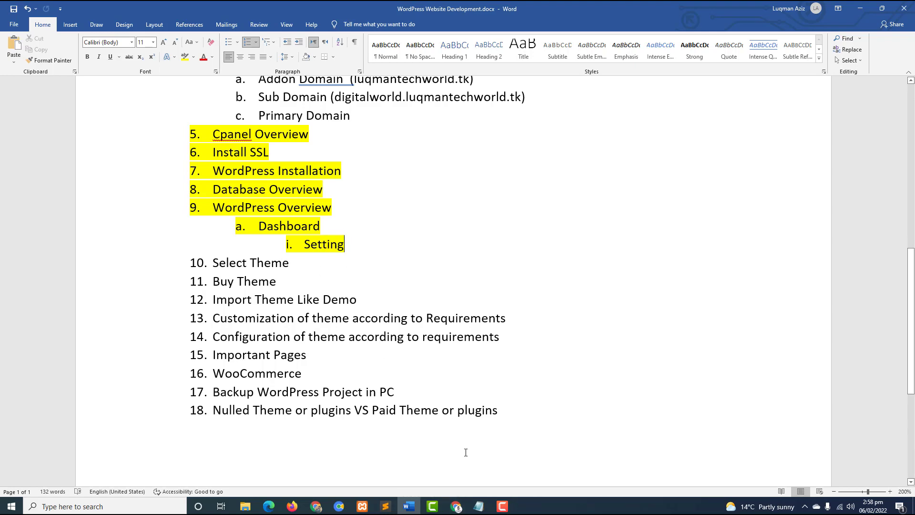
- Go back to the WordPress admin and visit the installed plugins, all users and available tools pages
left_click(456, 508)
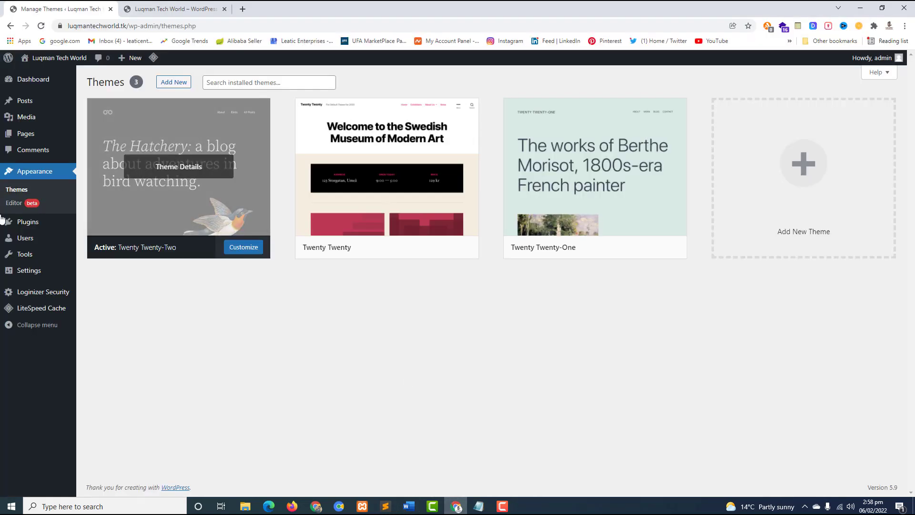
left_click(18, 226)
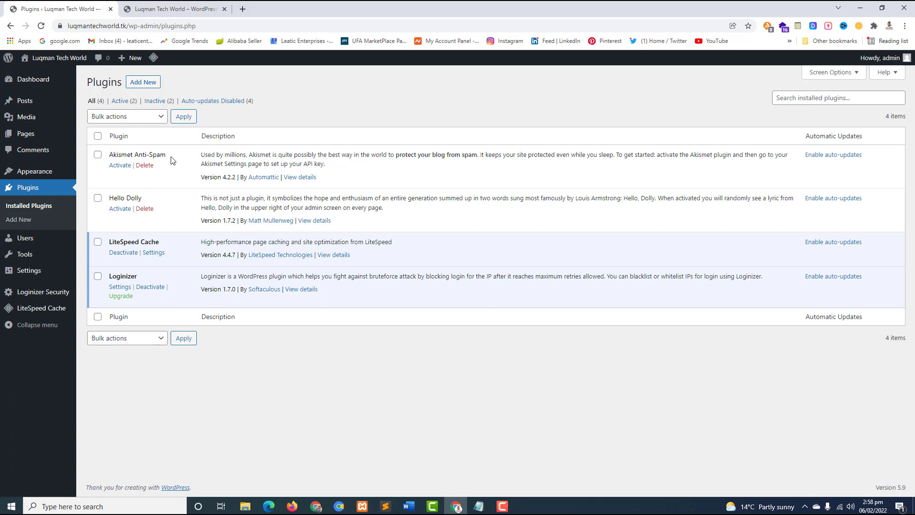
left_click(24, 237)
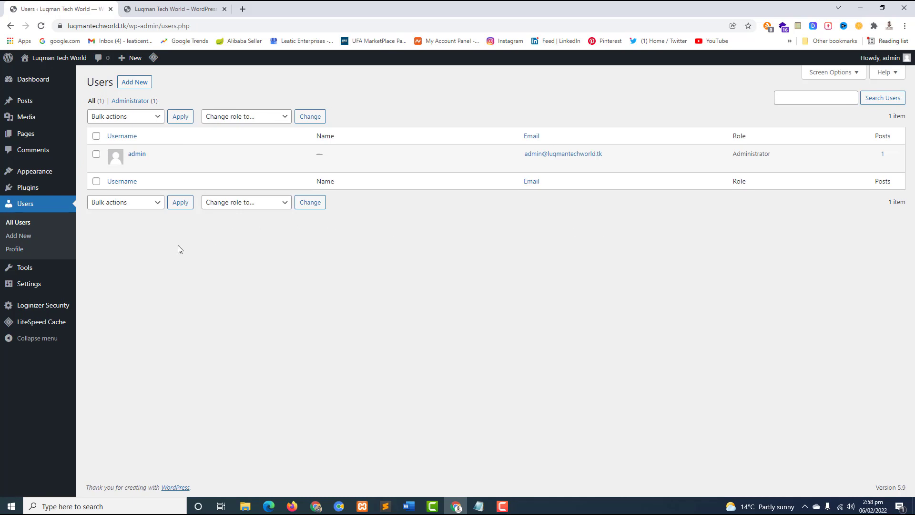
left_click(25, 269)
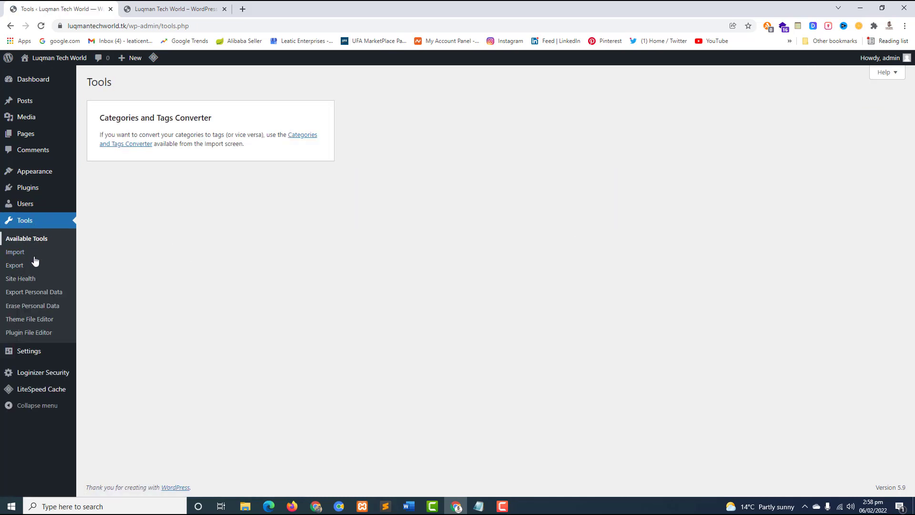
- Review the General Settings page from the site title to the time format, and open the Writing Settings page
left_click(37, 354)
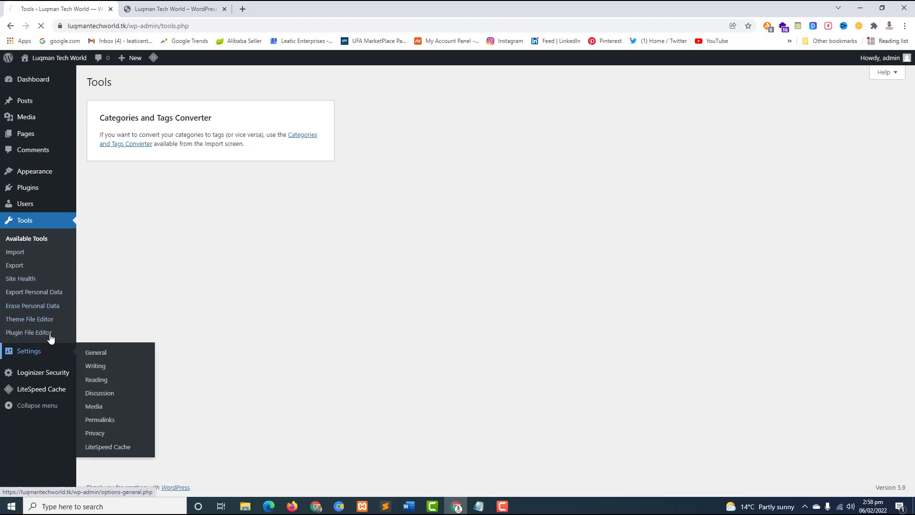
scroll(235, 137, "down", 1)
scroll(233, 138, "down", 4)
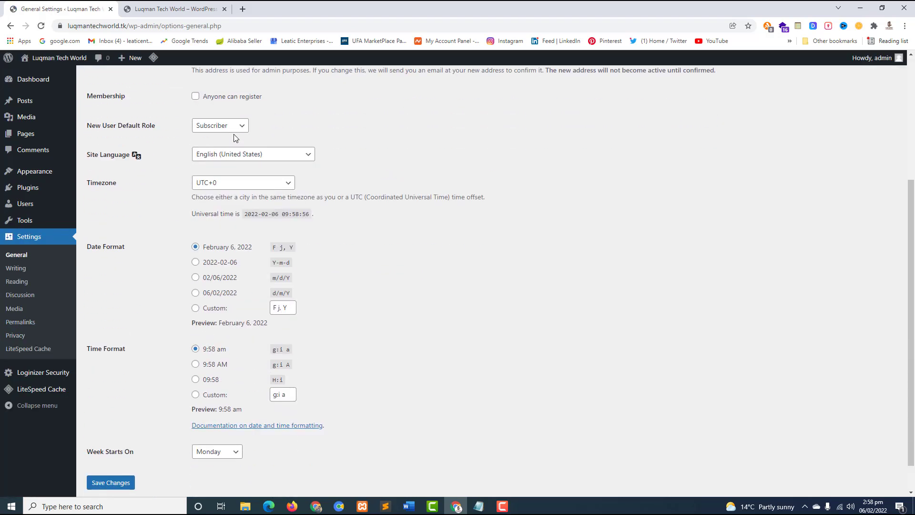
scroll(234, 136, "up", 4)
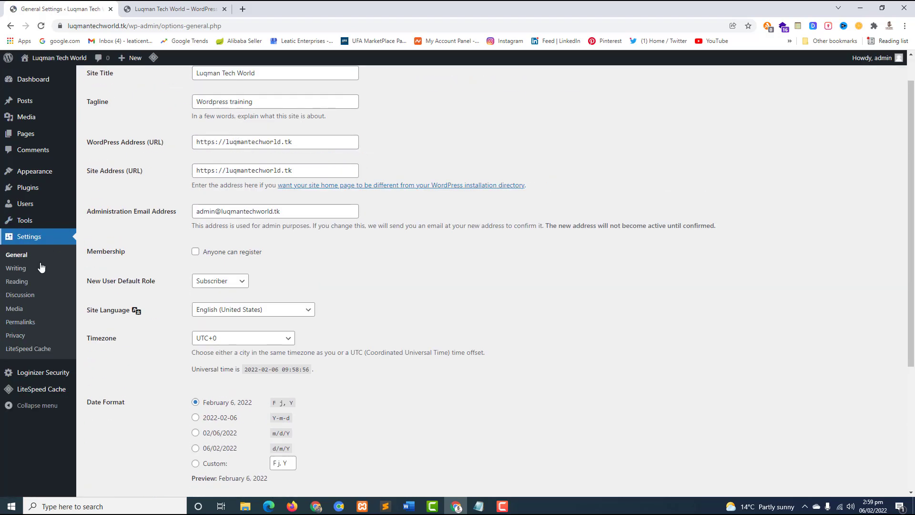
scroll(276, 206, "up", 1)
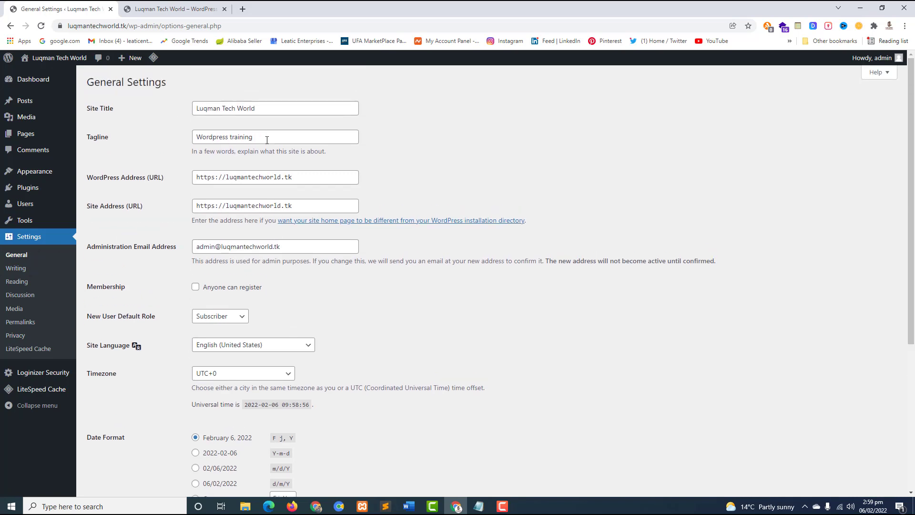
scroll(274, 182, "down", 5)
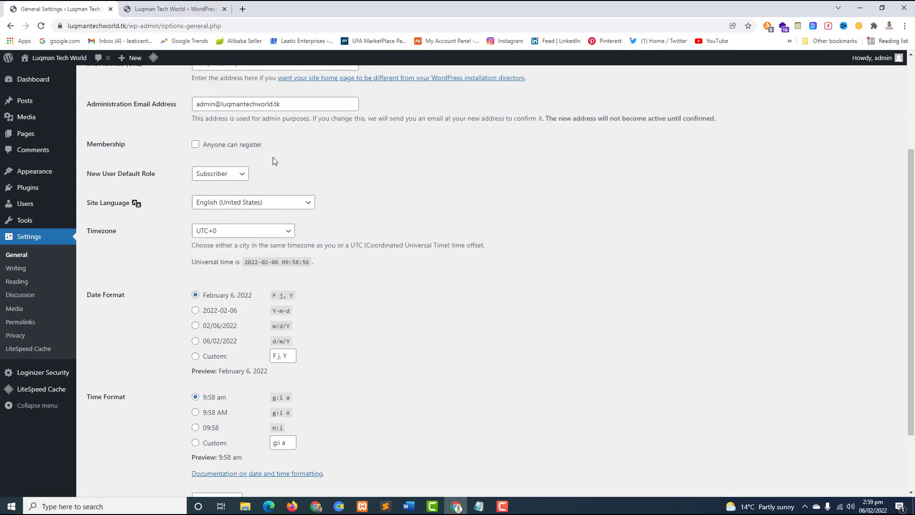
left_click(17, 269)
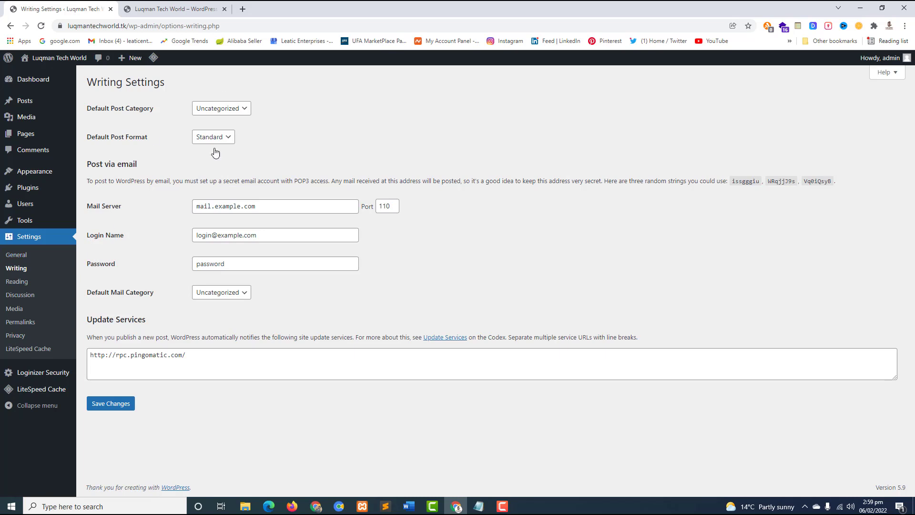
- Open Reading Settings, switch the homepage display to a static page, and view the pages offered as Homepage without choosing one
left_click(17, 281)
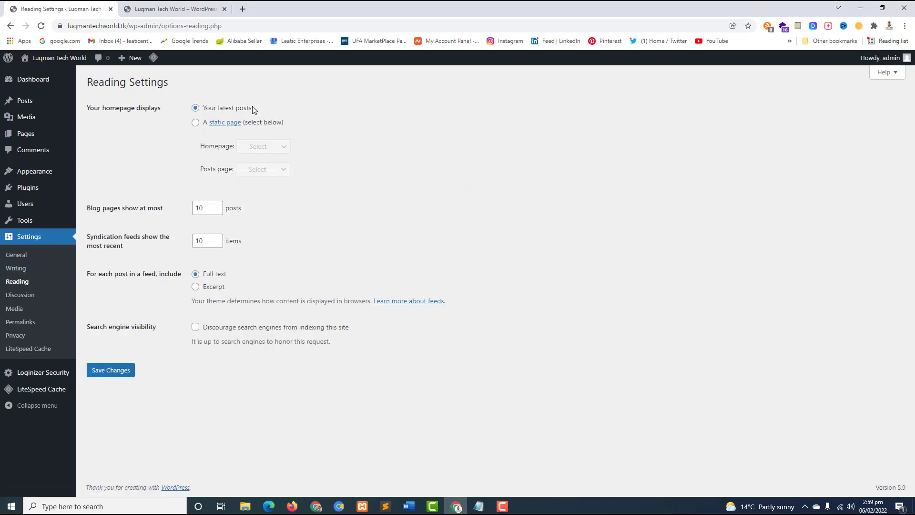
left_click(194, 123)
left_click(283, 146)
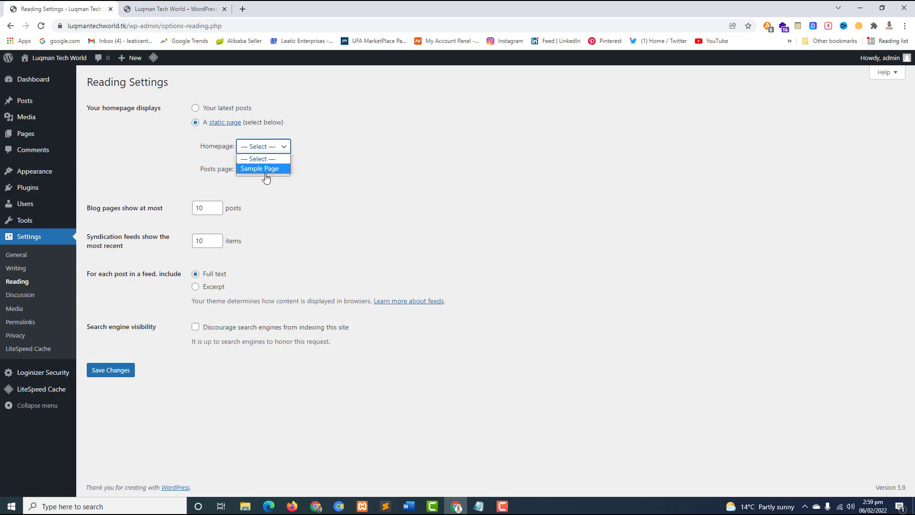
left_click(286, 155)
left_click(285, 148)
left_click(357, 169)
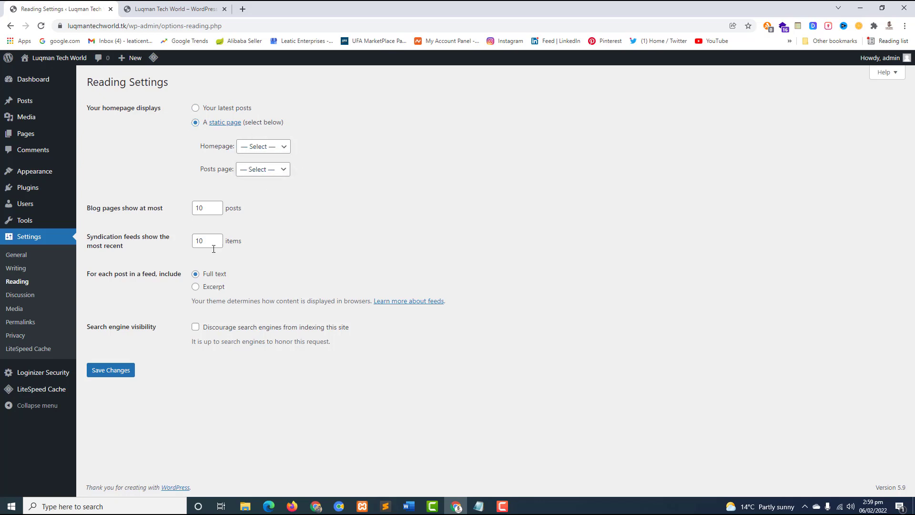
- Open Permalink Settings and examine the common URL structures, the Day and name example and the optional category base field
left_click(22, 322)
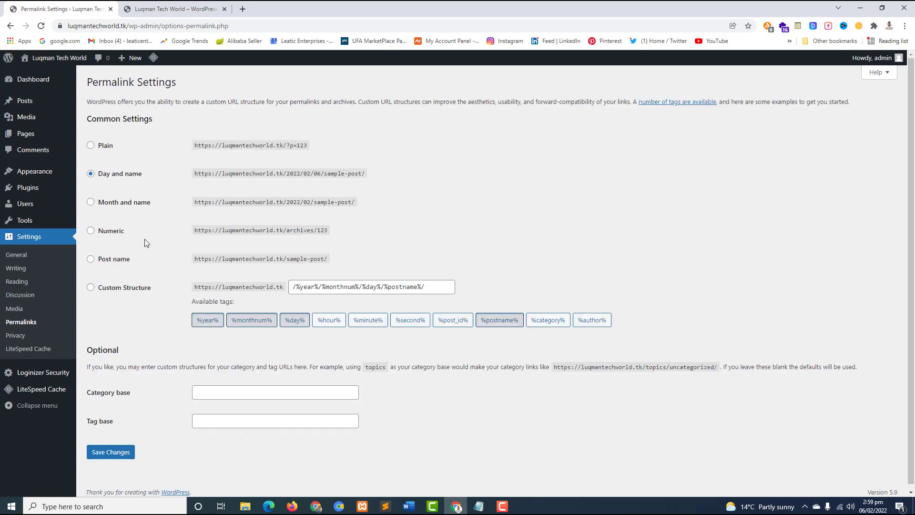
left_click_drag(233, 26, 97, 30)
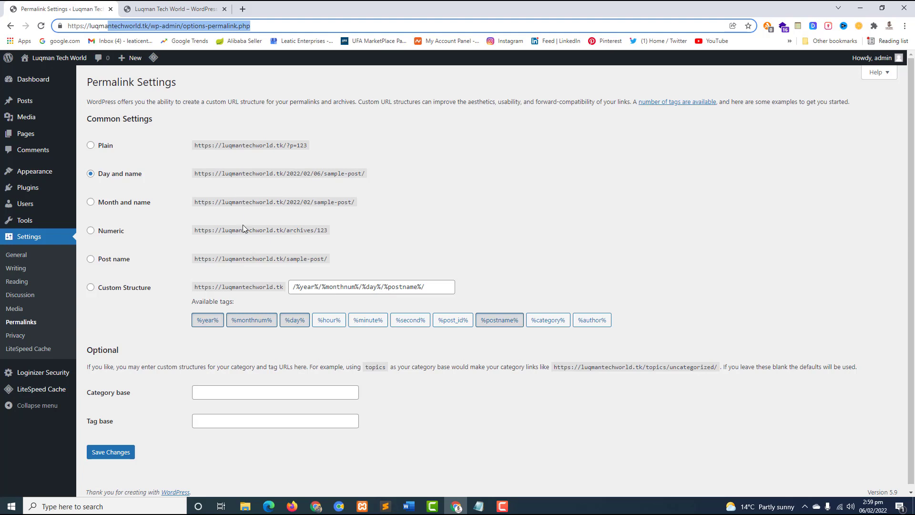
left_click_drag(240, 174, 295, 174)
scroll(241, 281, "down", 1)
left_click(234, 395)
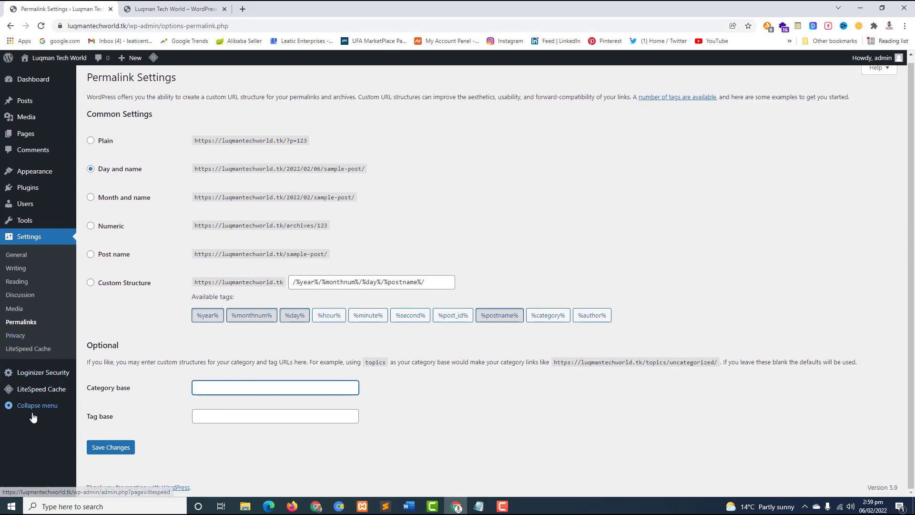
scroll(30, 259, "up", 1)
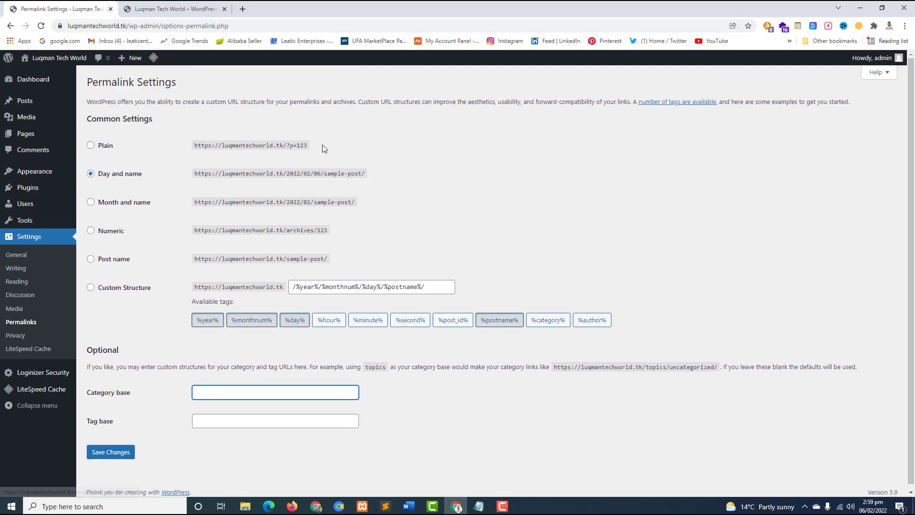
- Switch to the course outline in Word, and bring up the YouTube channel's videos page
left_click(409, 506)
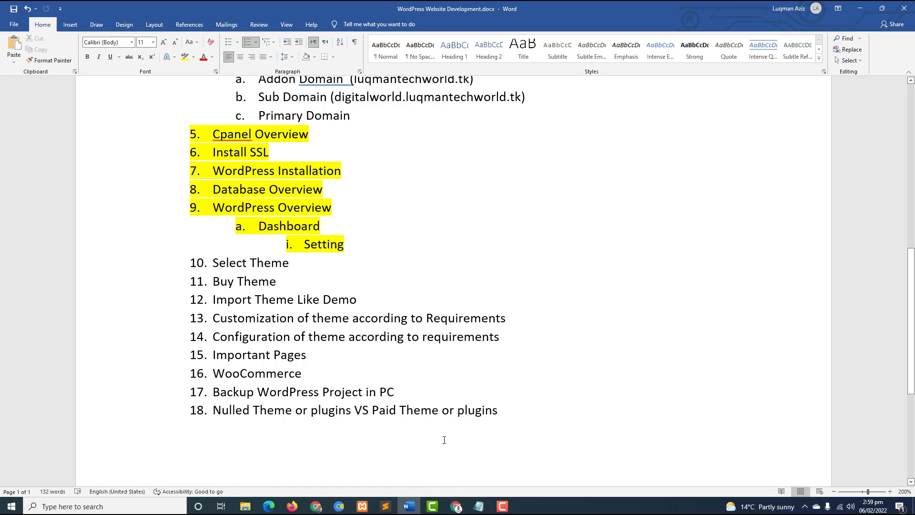
key("alt+Tab")
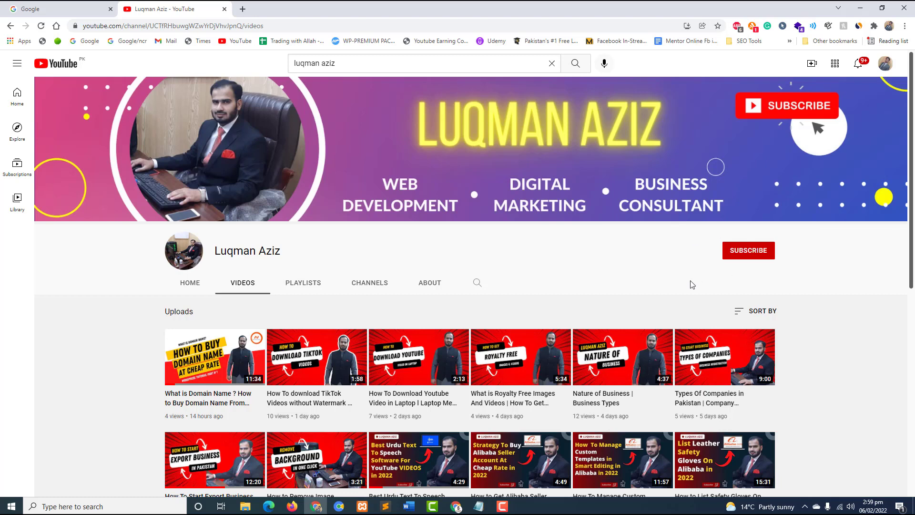
left_click(503, 507)
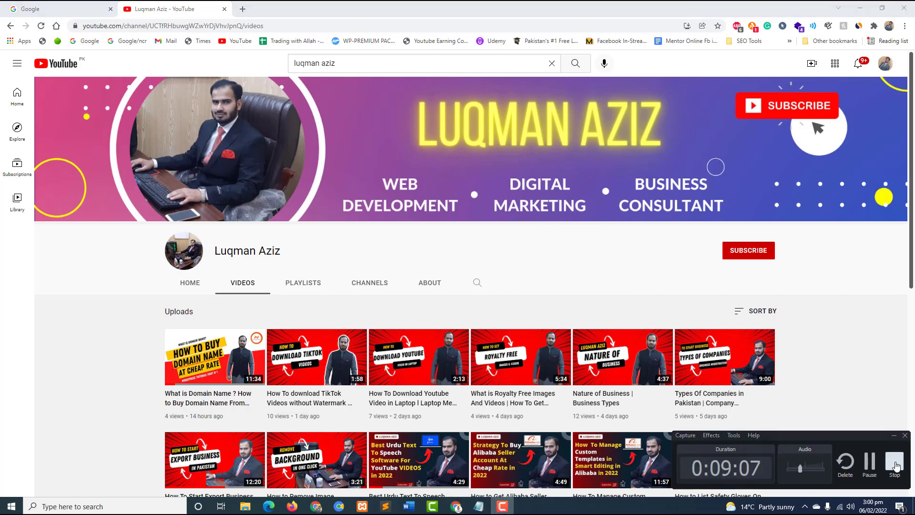